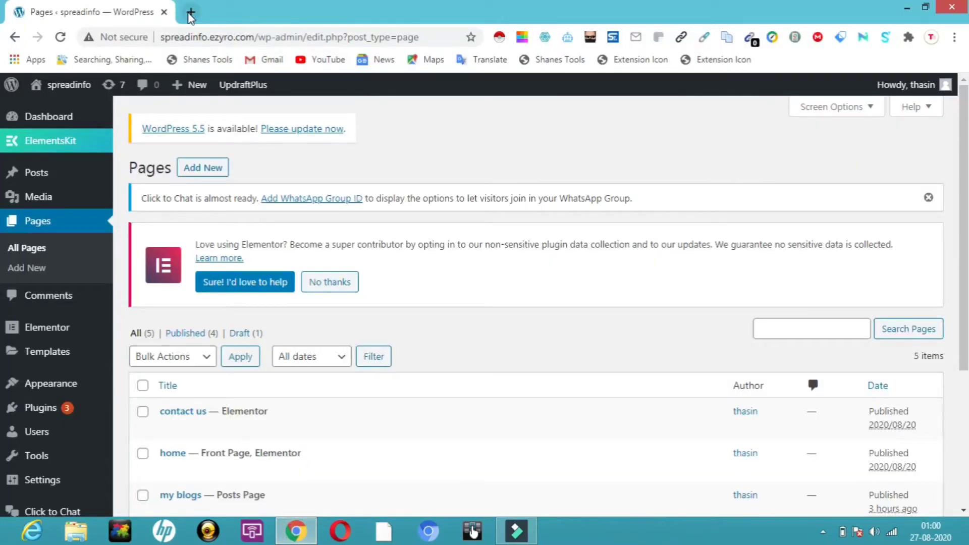
# Step: Search Google in a new browser tab for "rss feed url for govt jobs"
pyautogui.click(191, 12)
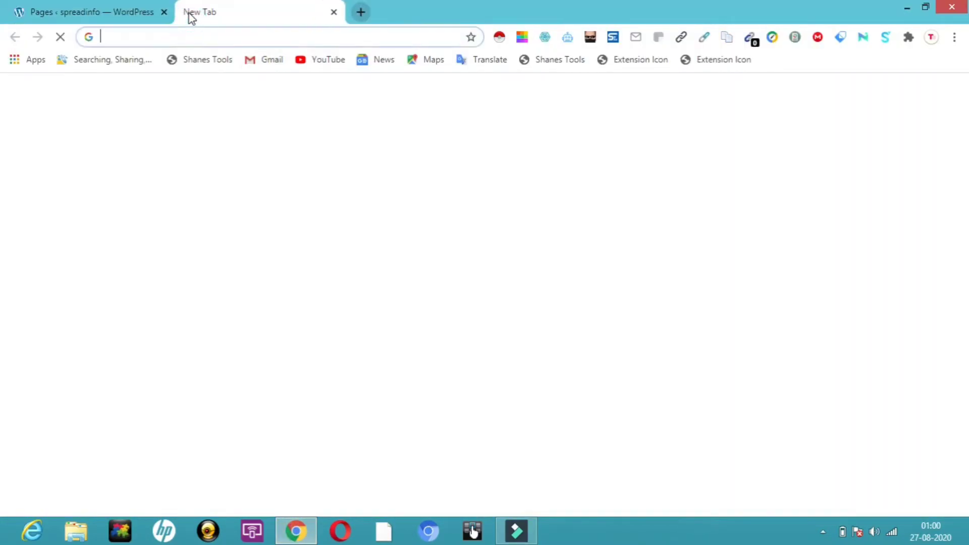
pyautogui.click(175, 35)
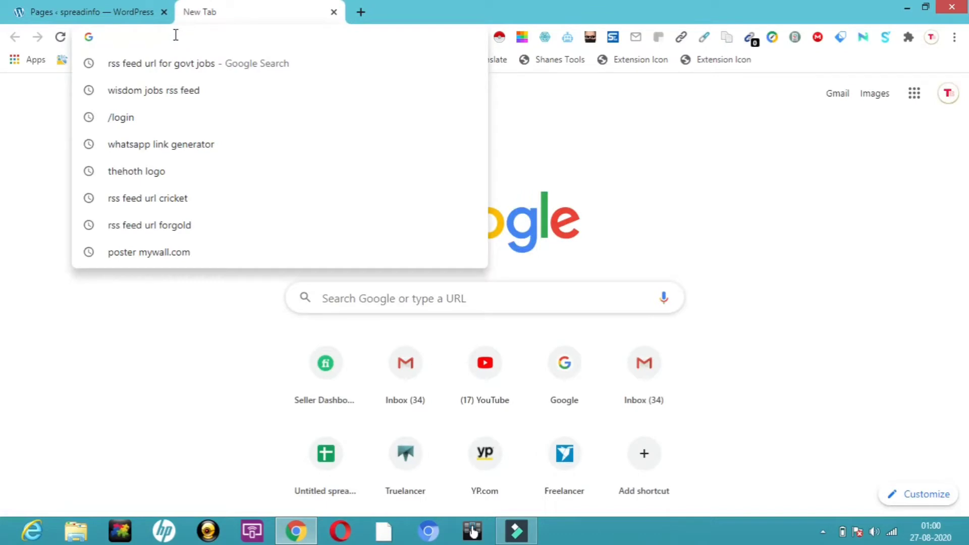
pyautogui.click(150, 68)
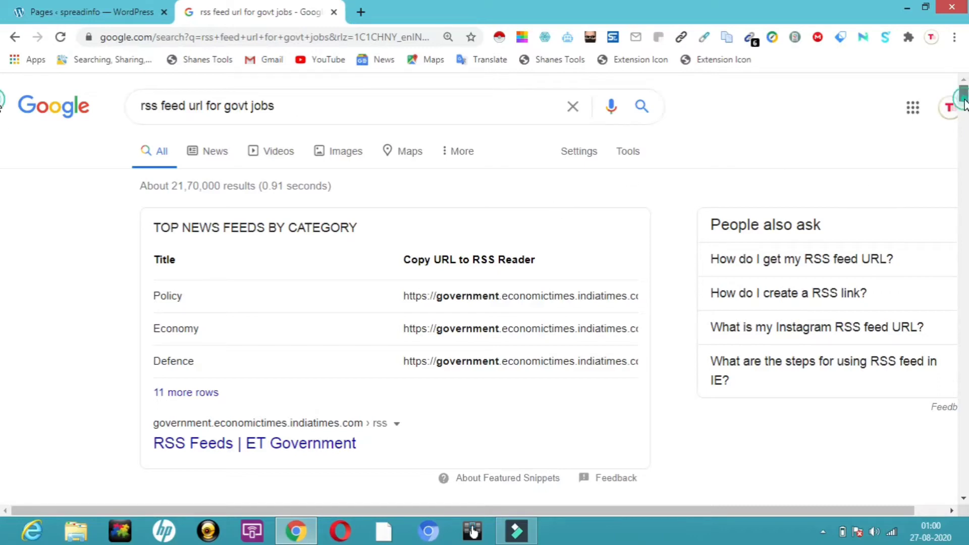
# Step: Open the freshersbazaar.com jobs RSS feeds result and load its Delhi Freshers Jobs feed
pyautogui.scroll(-5, 964, 103)
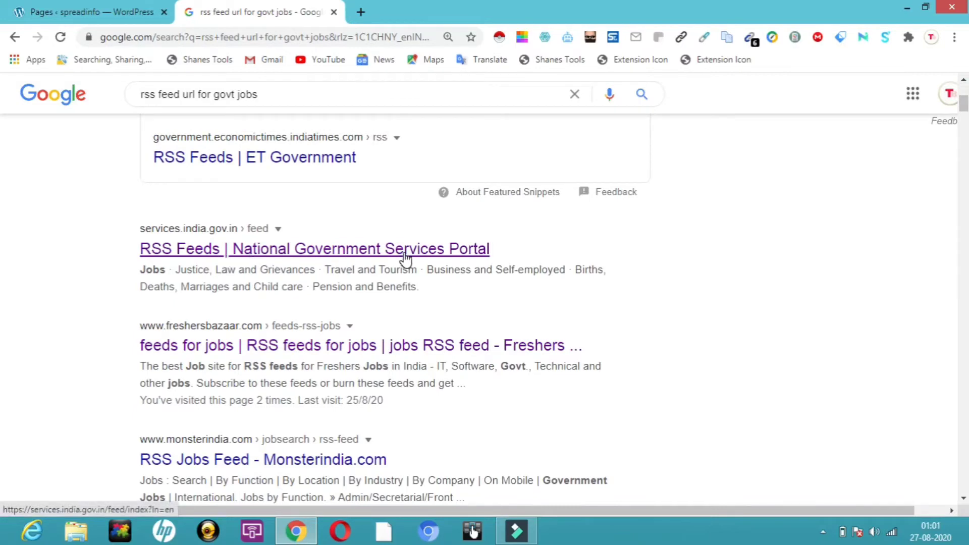
pyautogui.click(203, 347)
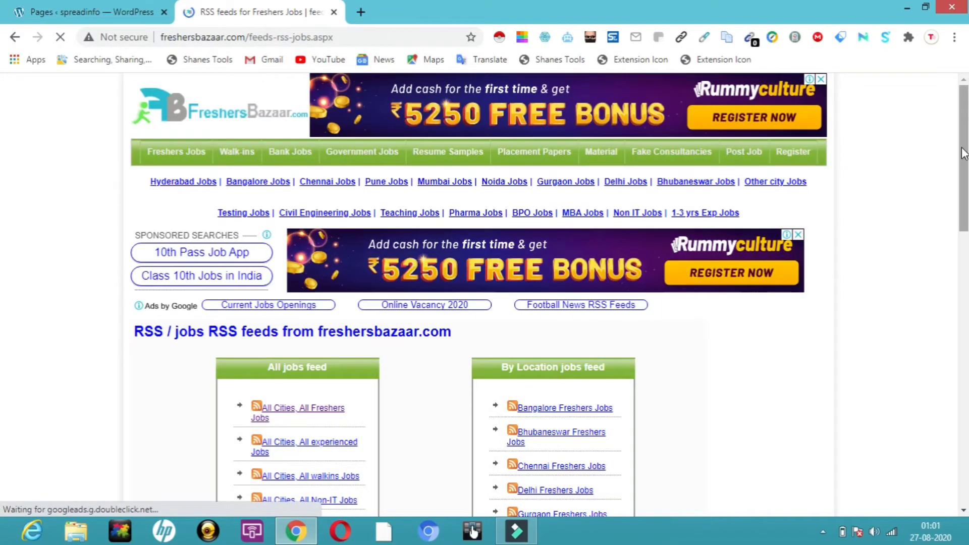
pyautogui.scroll(-3, 964, 153)
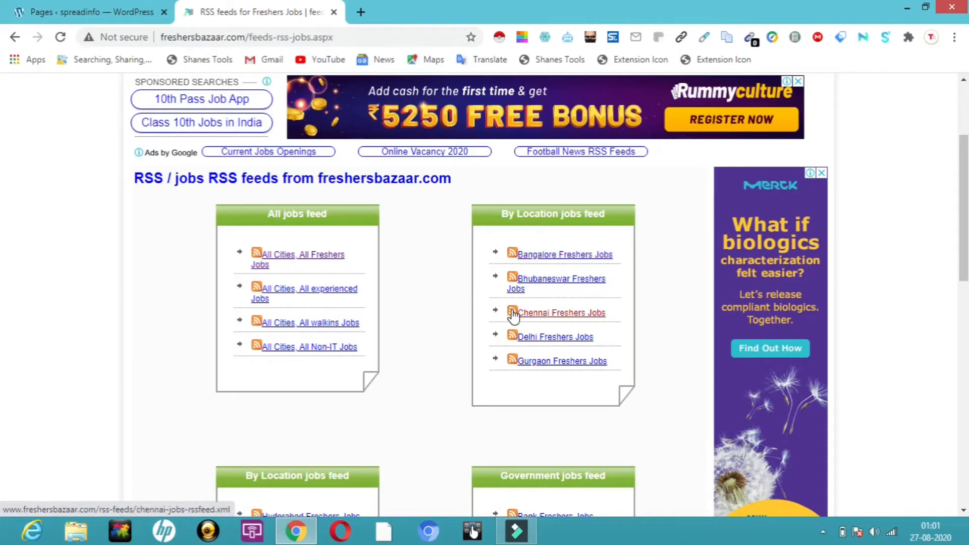
pyautogui.click(547, 347)
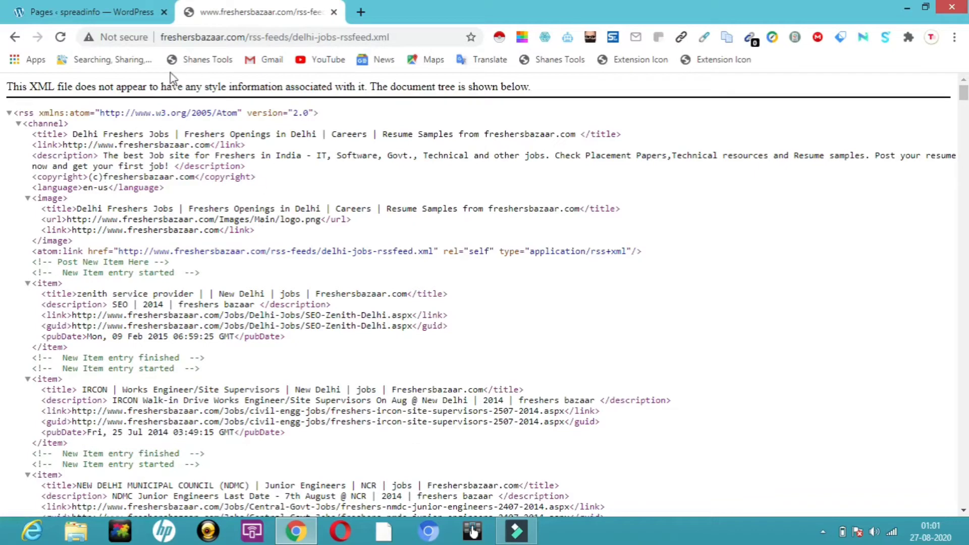
# Step: Return to the WordPress admin and search the plugins available to add for "wordpress rss"
pyautogui.click(121, 19)
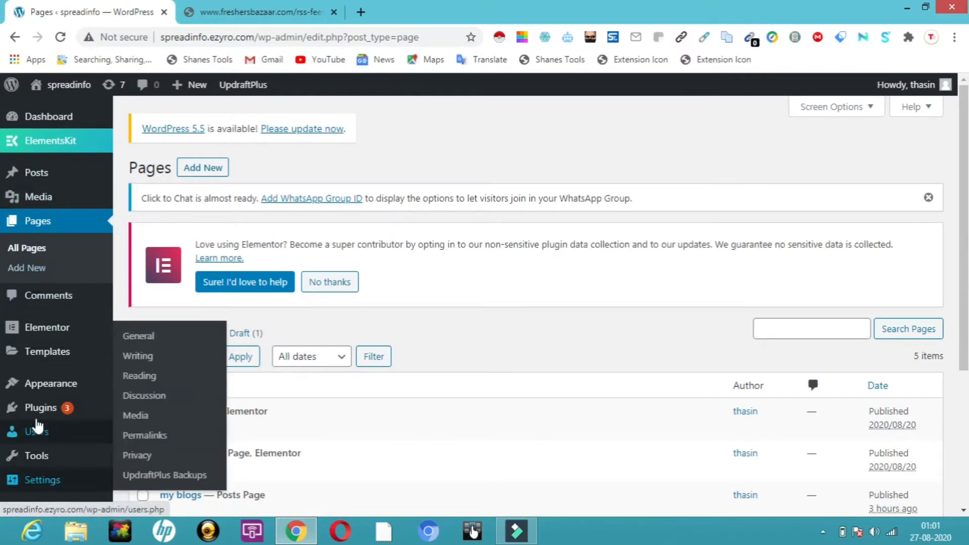
pyautogui.moveTo(79, 415)
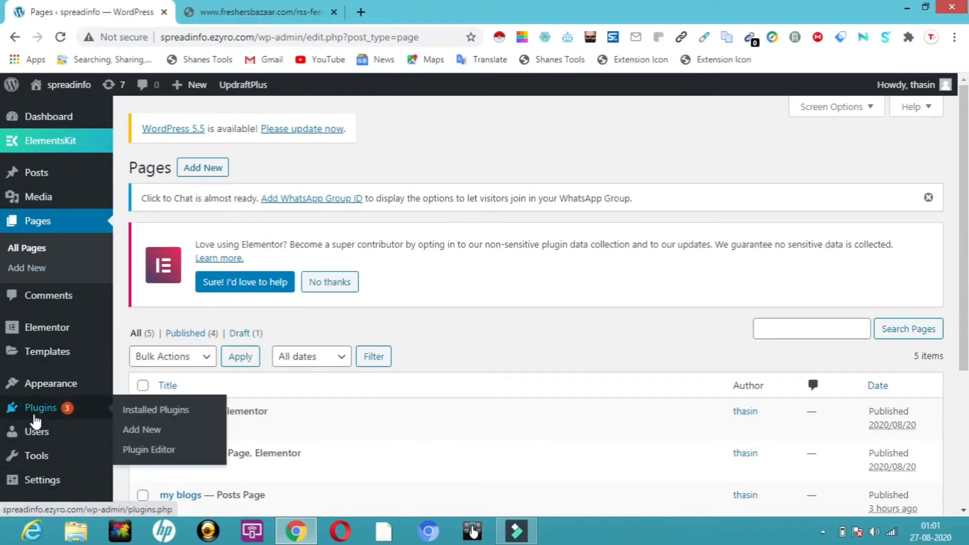
pyautogui.click(141, 431)
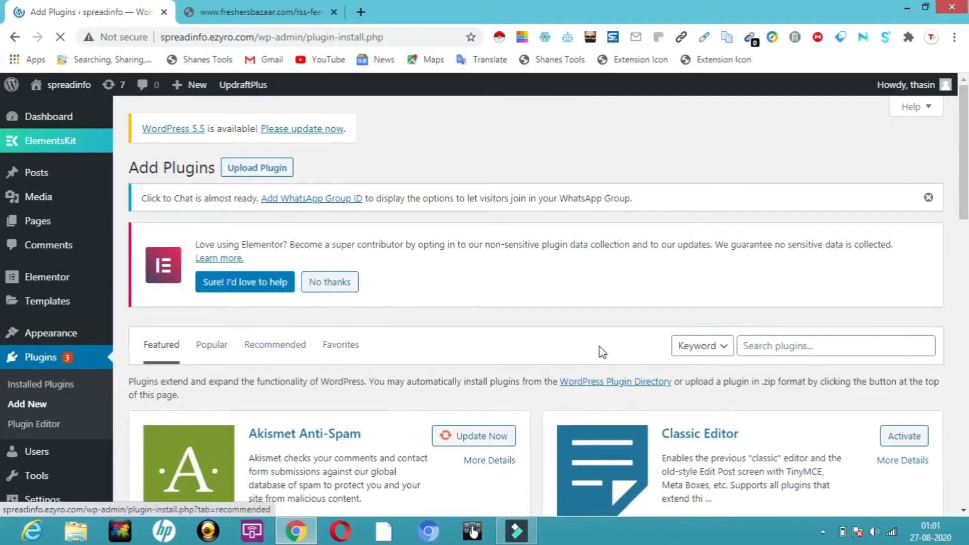
pyautogui.click(770, 344)
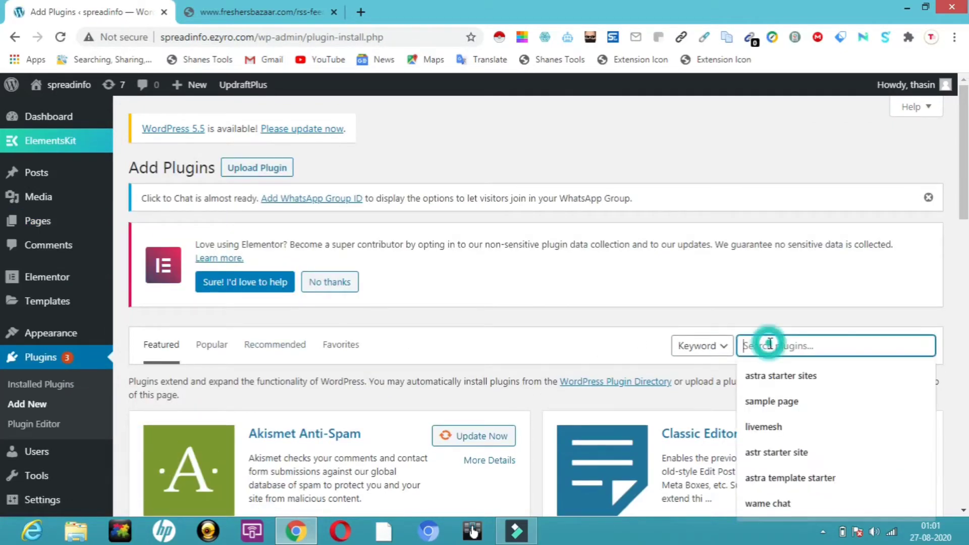
pyautogui.write('wor')
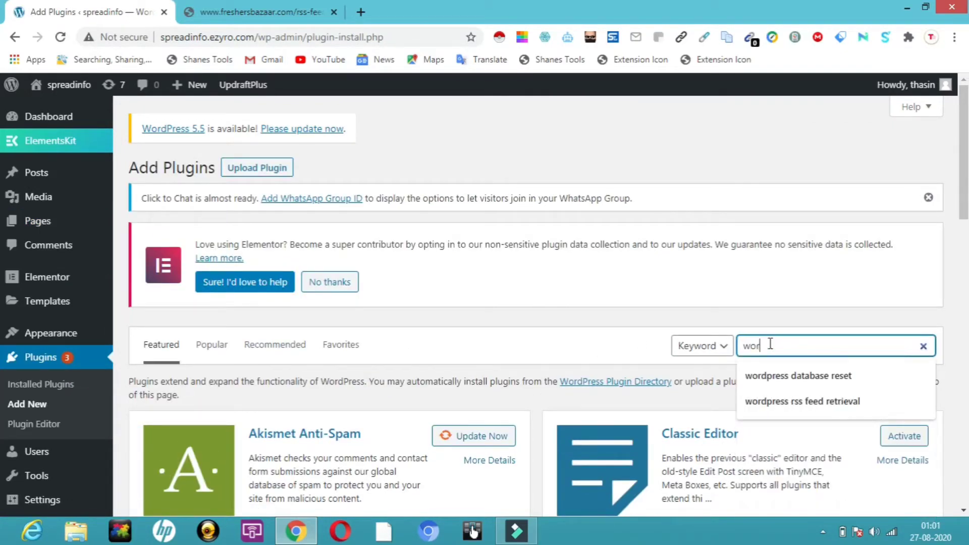
pyautogui.write('dpress rss')
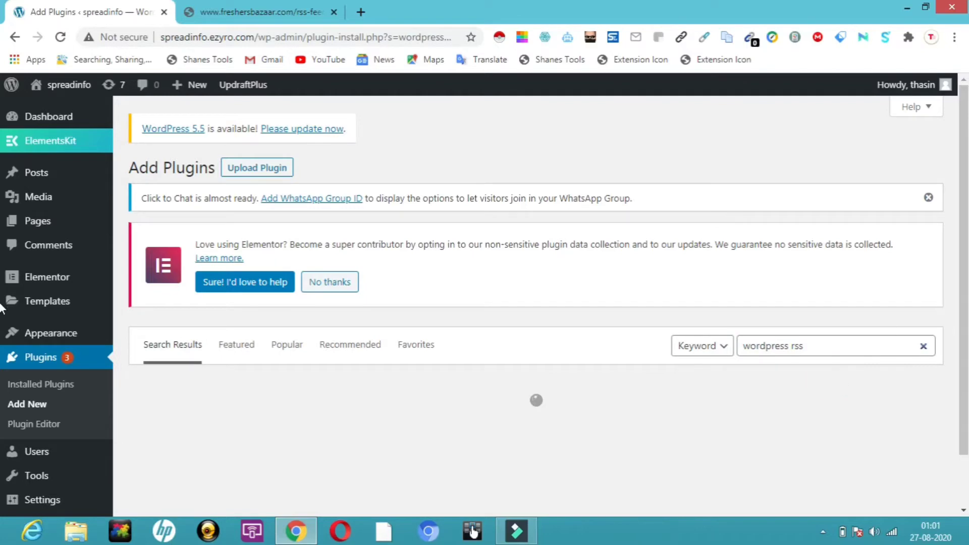
pyautogui.scroll(-5, 2, 328)
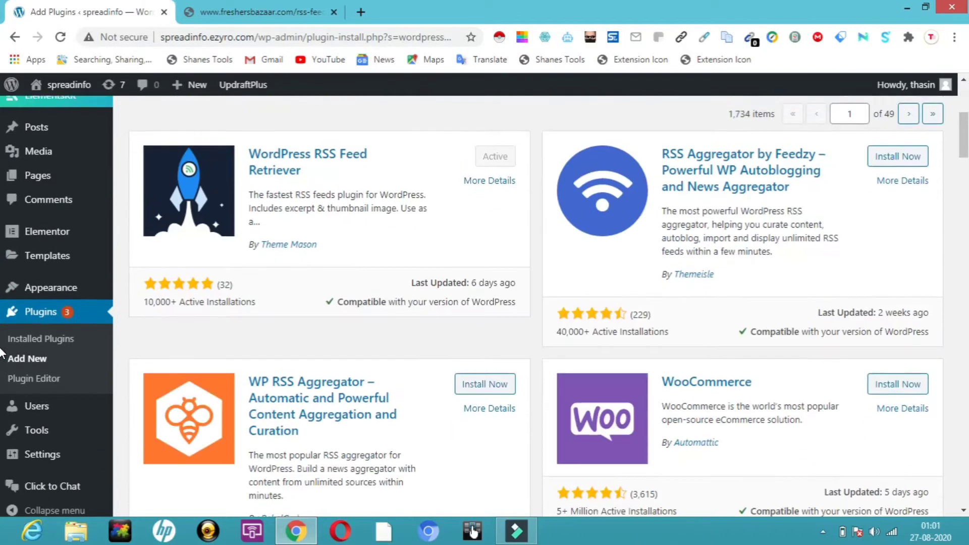
pyautogui.scroll(1, 2, 352)
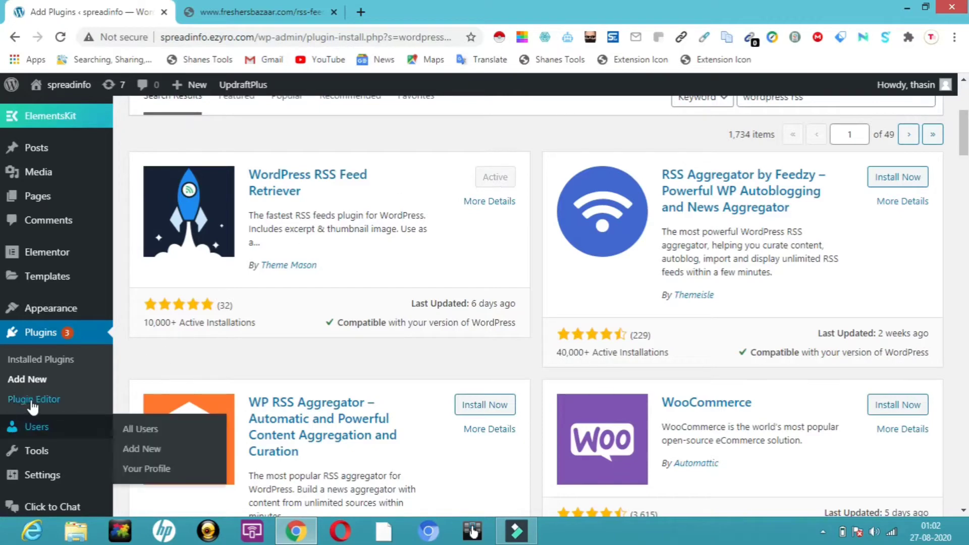
# Step: Open the Get Started page of the WordPress RSS Feed Retriever plugin from the installed plugins
pyautogui.click(55, 359)
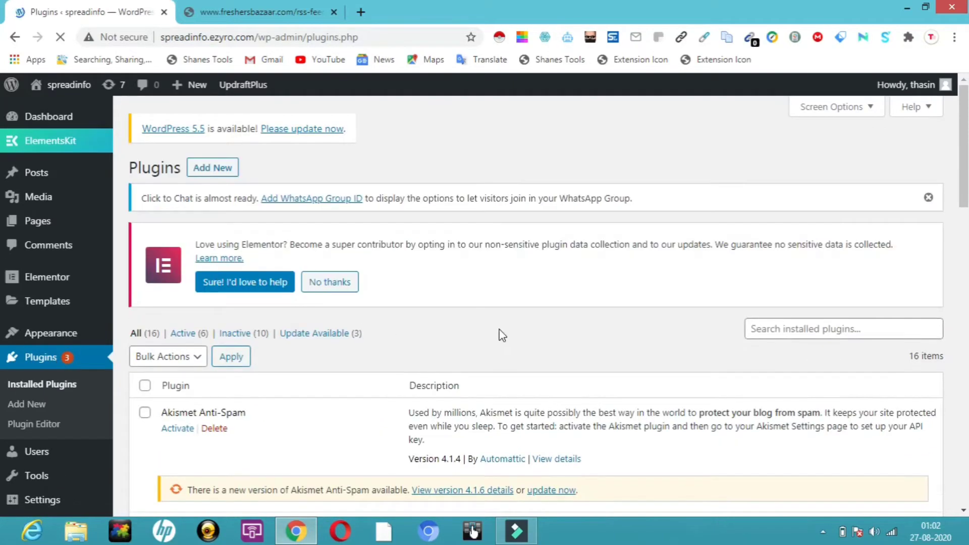
pyautogui.scroll(-7, 2, 212)
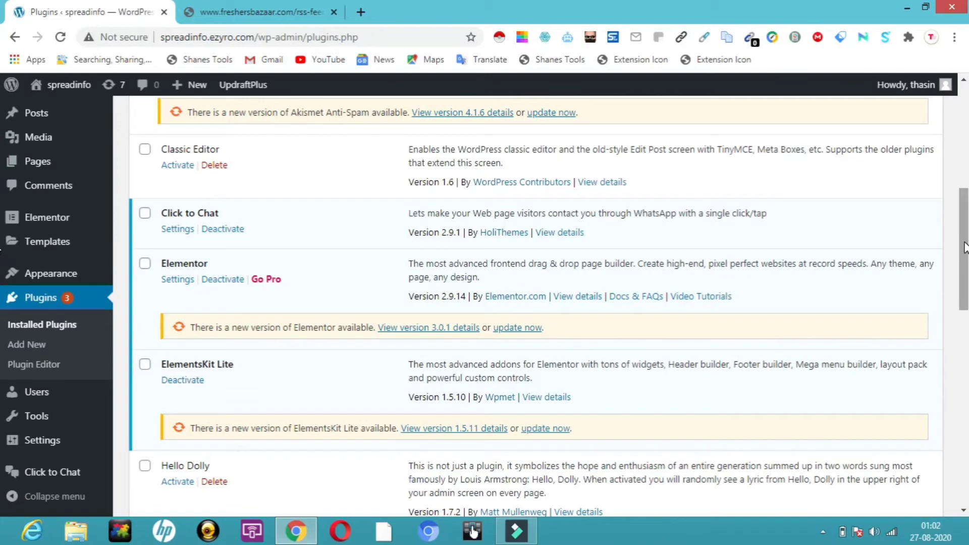
pyautogui.scroll(-4, 2, 247)
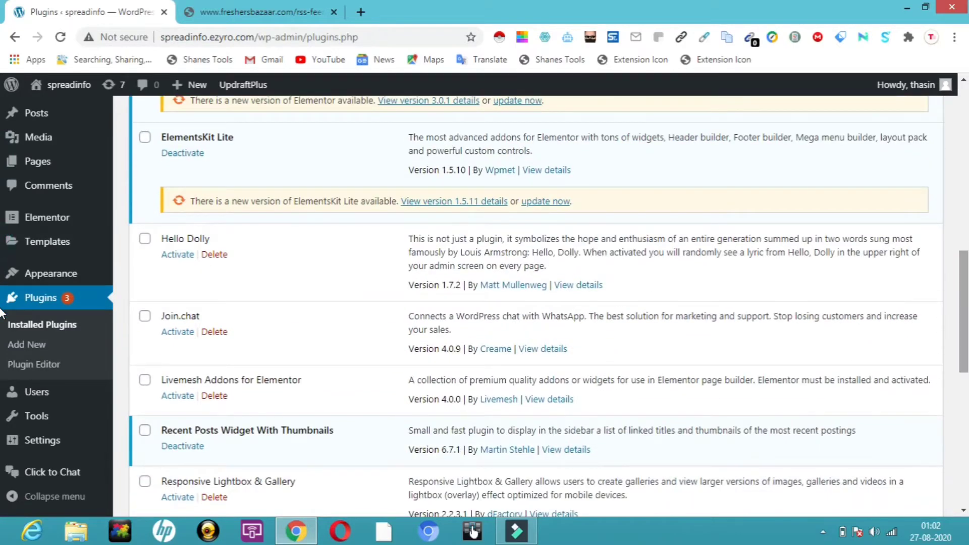
pyautogui.scroll(-4, 1, 311)
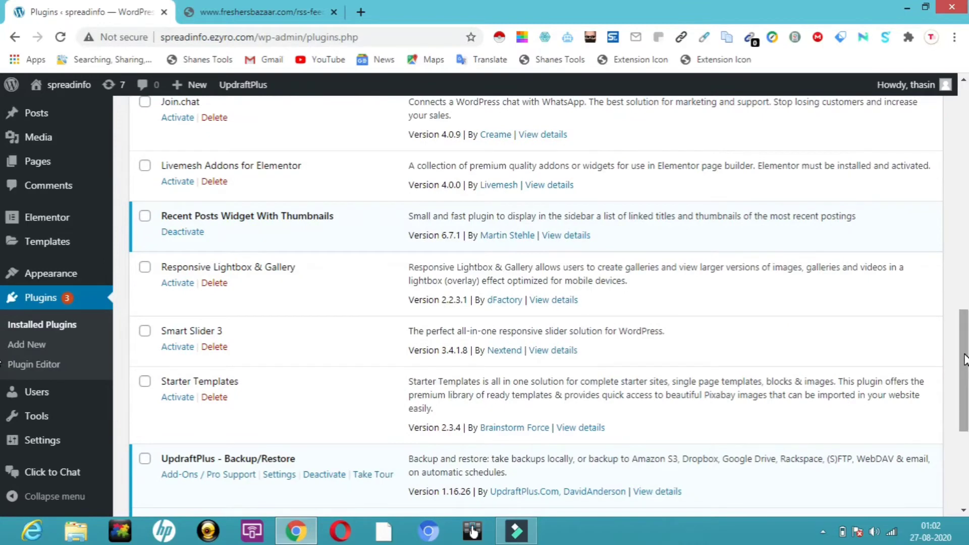
pyautogui.scroll(-3, 965, 360)
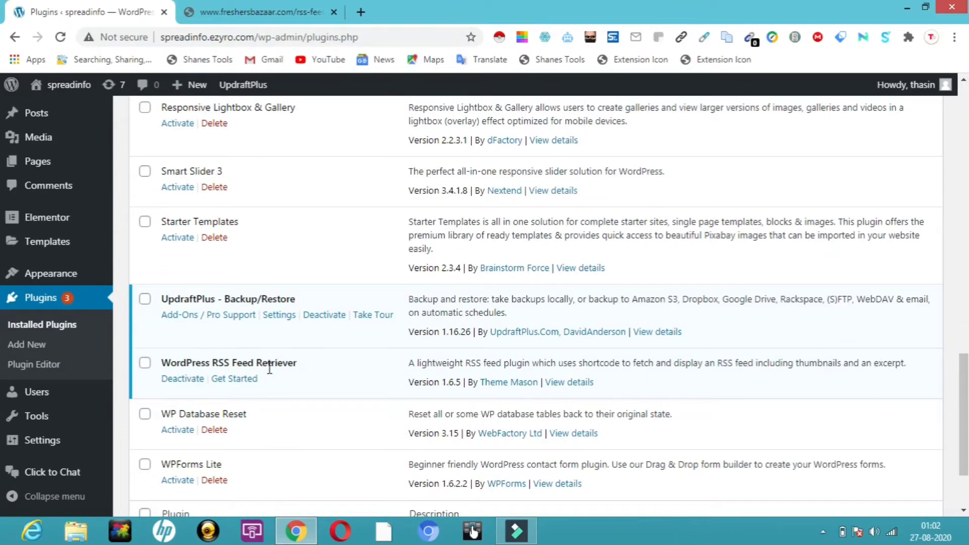
pyautogui.click(236, 382)
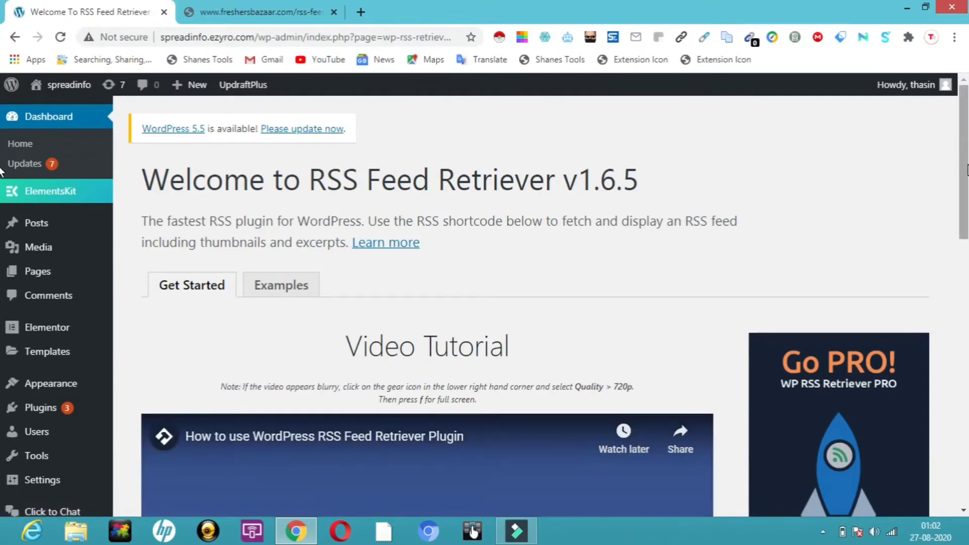
# Step: Copy the full wp_rss_retriever example shortcode from the plugin's welcome page
pyautogui.scroll(-6, 2, 172)
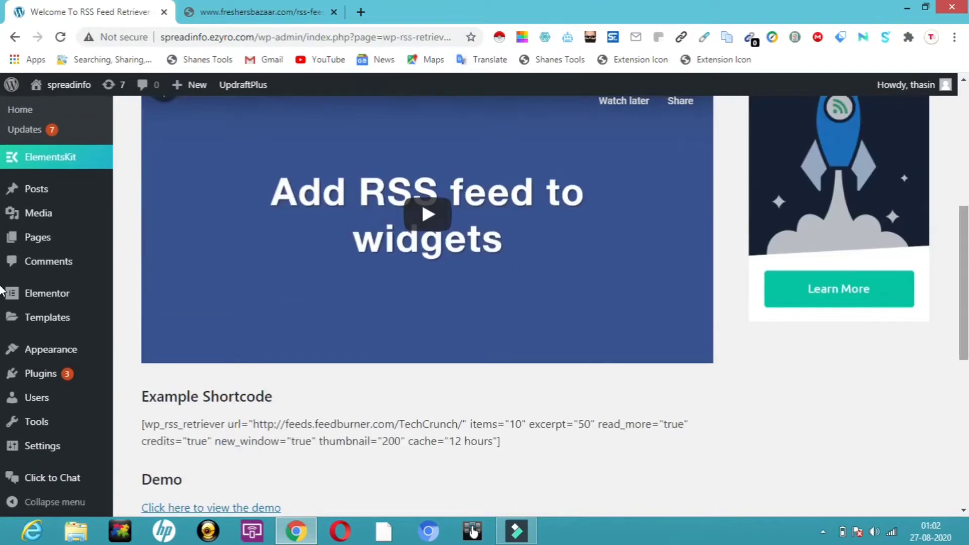
pyautogui.scroll(-2, 965, 279)
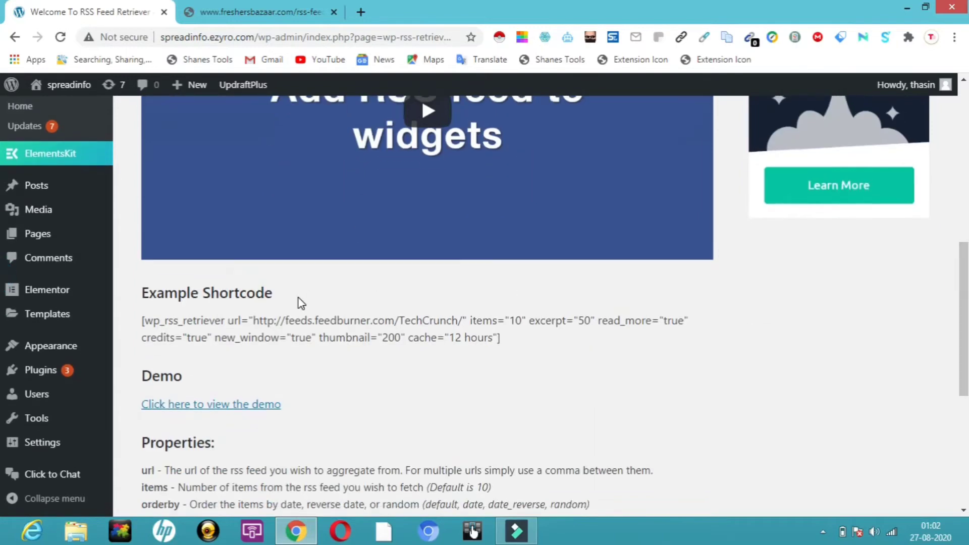
pyautogui.click(142, 320)
pyautogui.moveTo(152, 318); pyautogui.dragTo(500, 339)
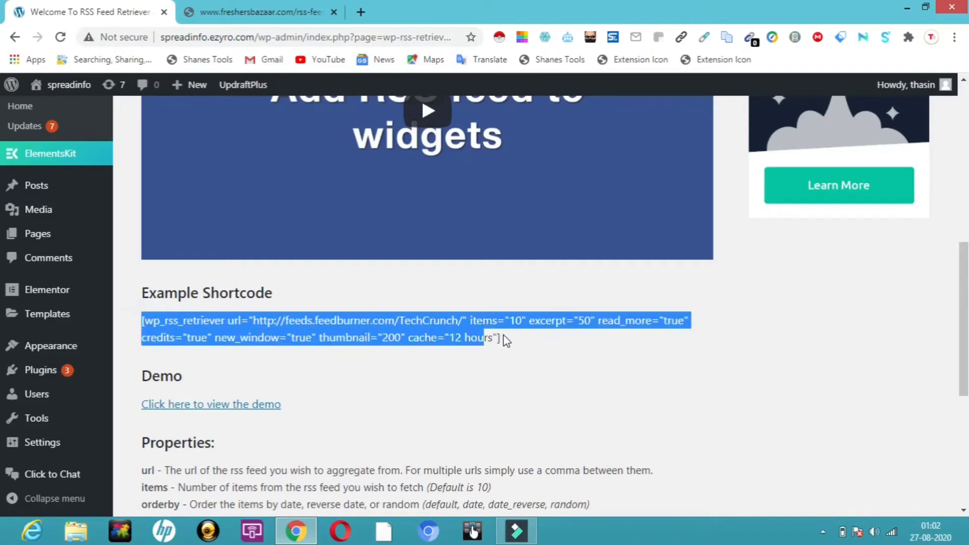
pyautogui.rightClick(450, 327)
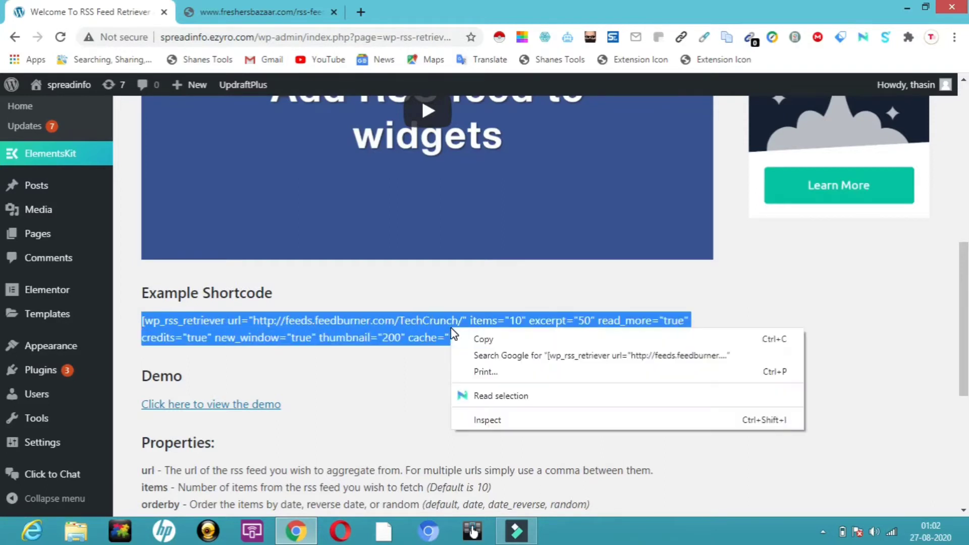
pyautogui.click(476, 336)
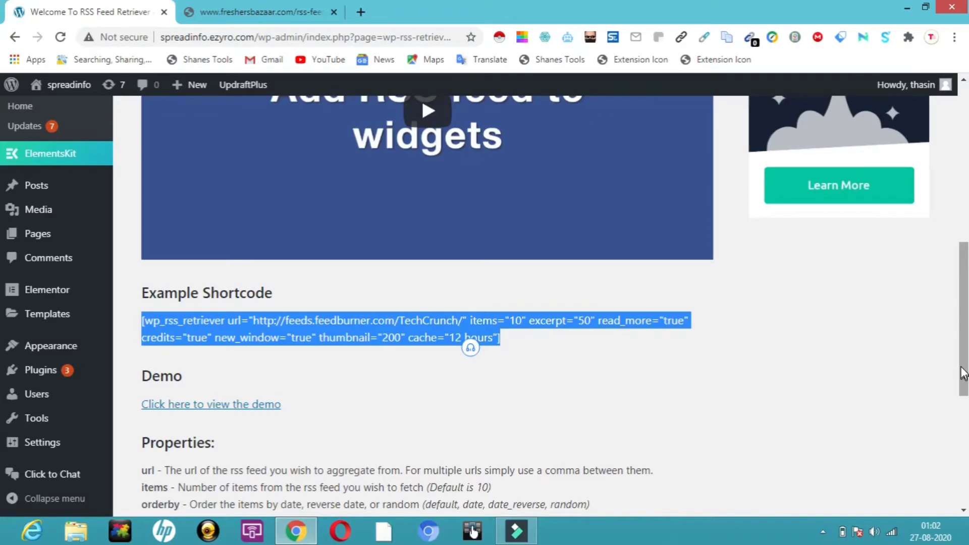
# Step: Open the "contact us" page for editing and load it in the Elementor editor
pyautogui.scroll(4, 961, 369)
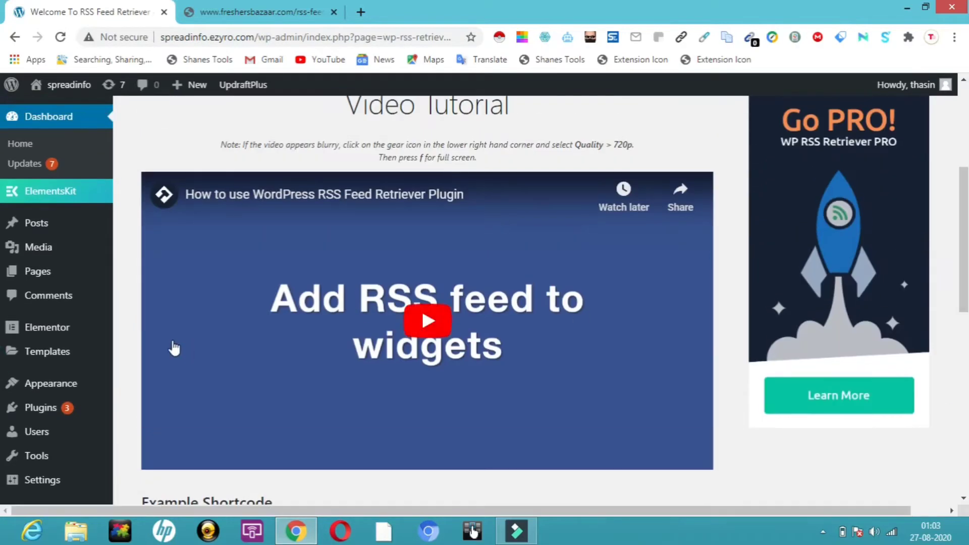
pyautogui.click(58, 281)
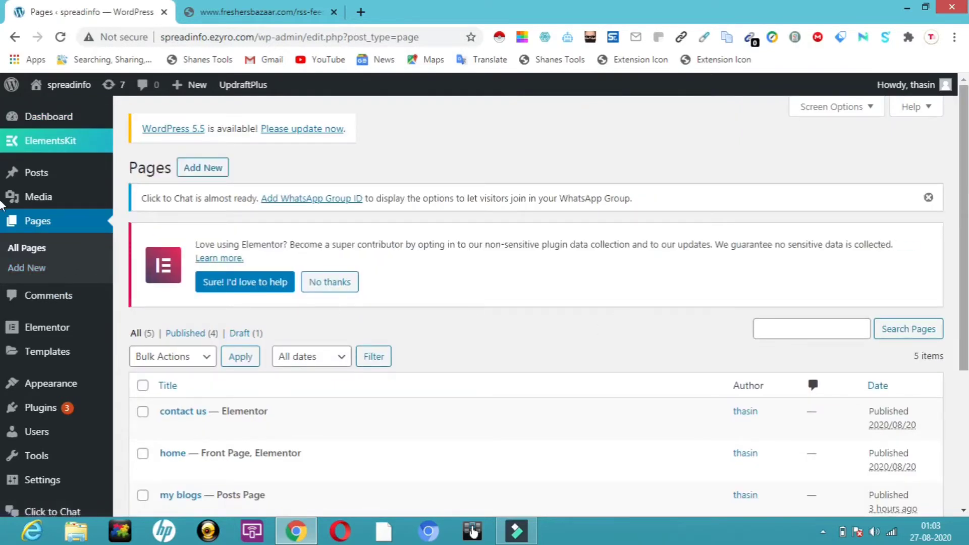
pyautogui.moveTo(967, 174); pyautogui.dragTo(968, 225)
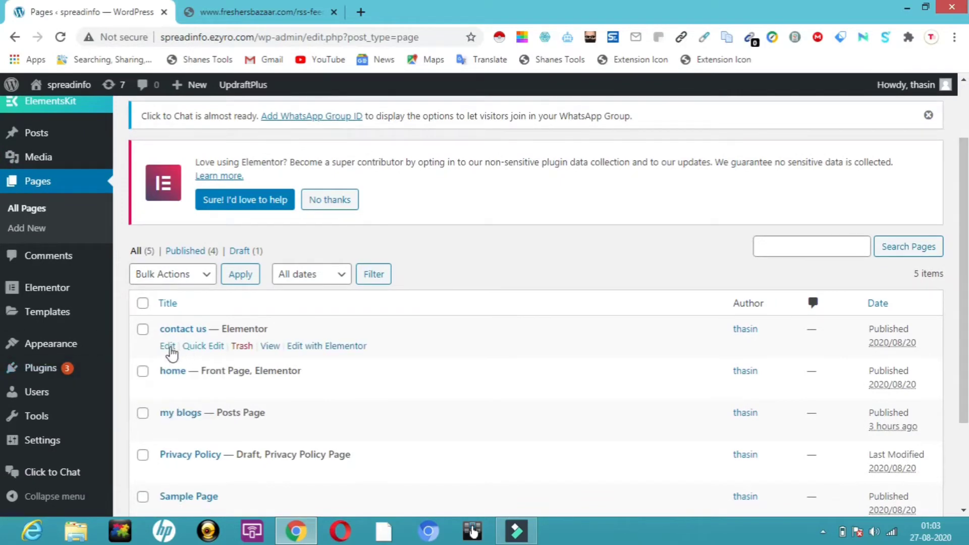
pyautogui.click(166, 352)
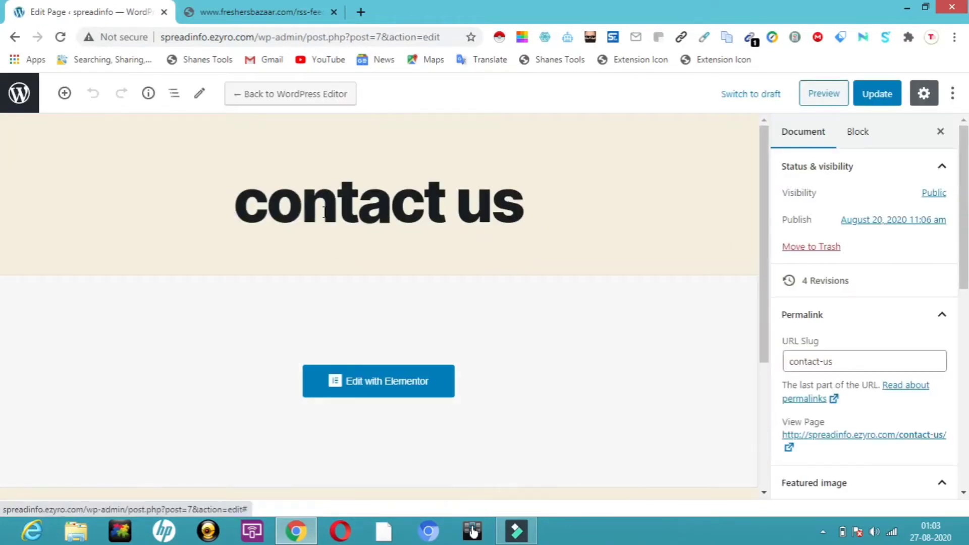
pyautogui.click(380, 391)
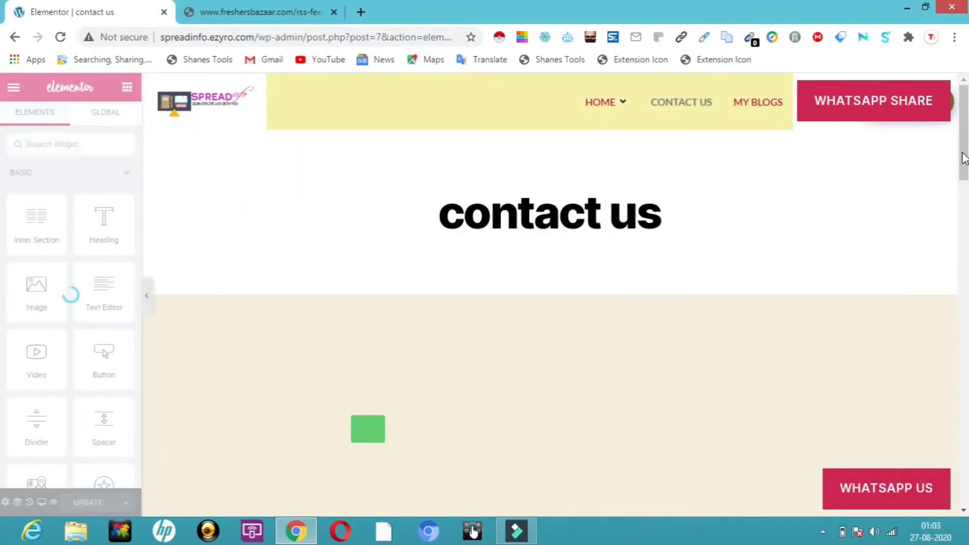
# Step: Add a new single-column section to the contact us page and show the available widgets
pyautogui.moveTo(964, 176); pyautogui.dragTo(968, 192)
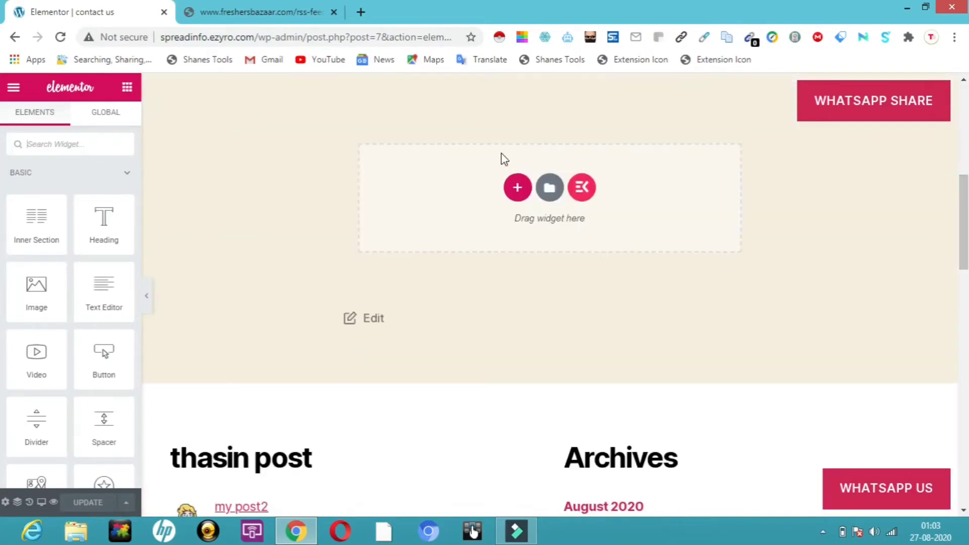
pyautogui.click(517, 189)
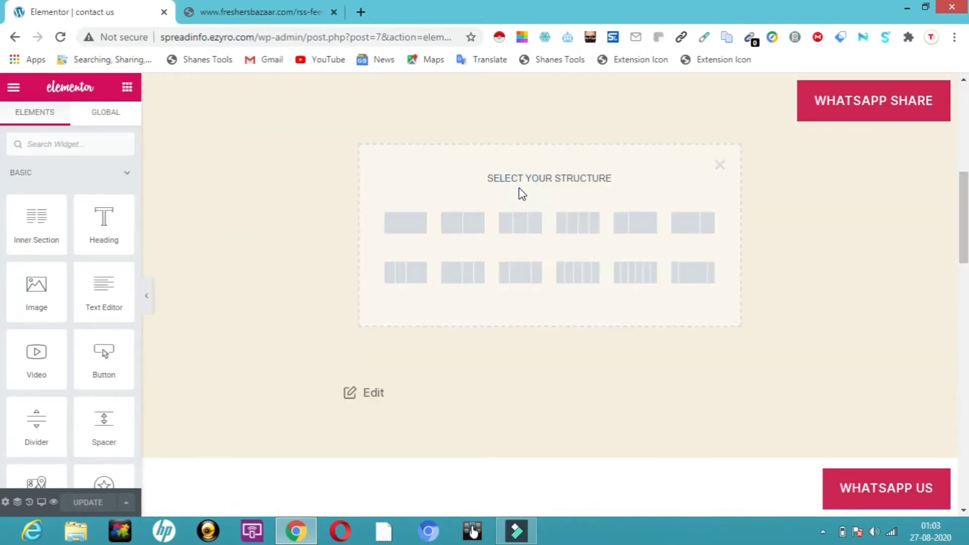
pyautogui.click(405, 223)
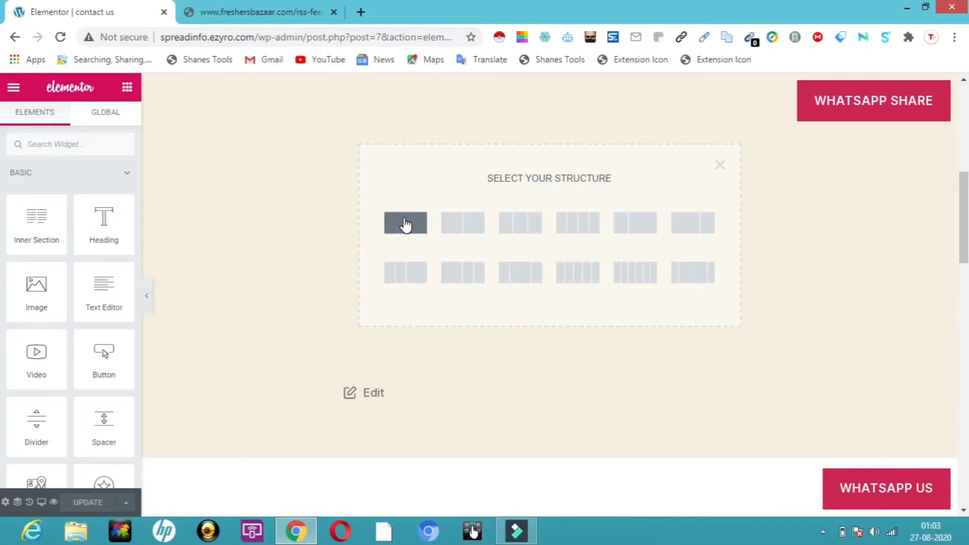
pyautogui.click(127, 88)
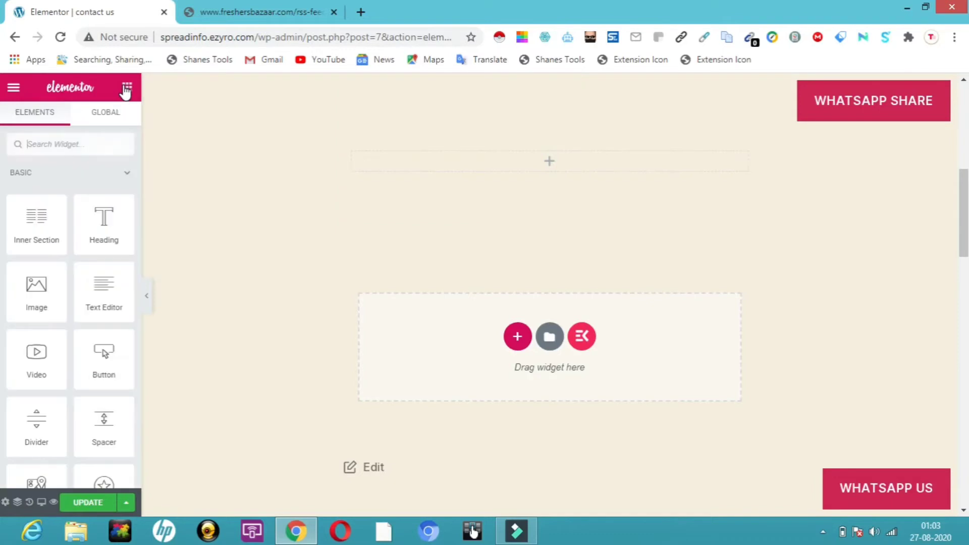
# Step: Add a Text Editor widget to the new empty section of the contact us page
pyautogui.moveTo(100, 286); pyautogui.dragTo(467, 147)
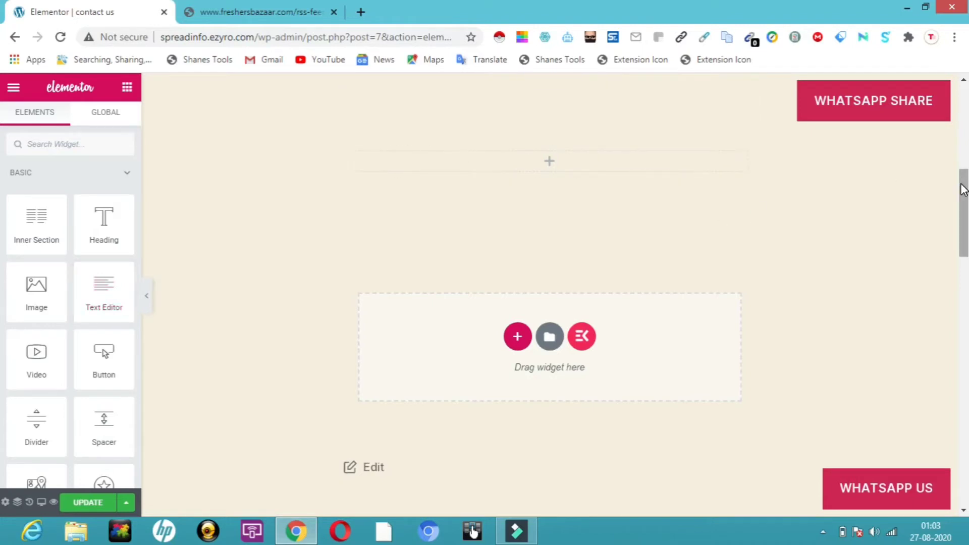
pyautogui.moveTo(966, 191); pyautogui.dragTo(966, 189)
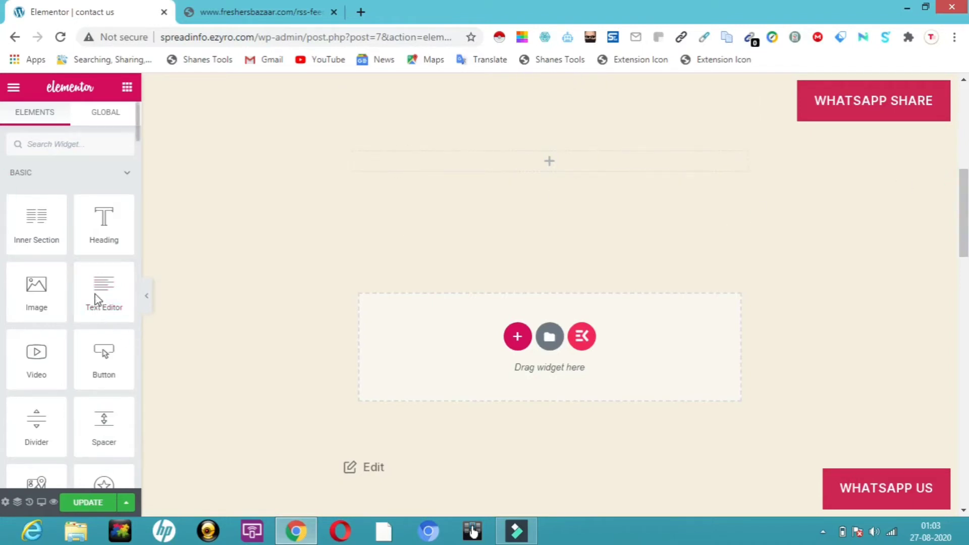
pyautogui.moveTo(97, 291); pyautogui.dragTo(417, 153)
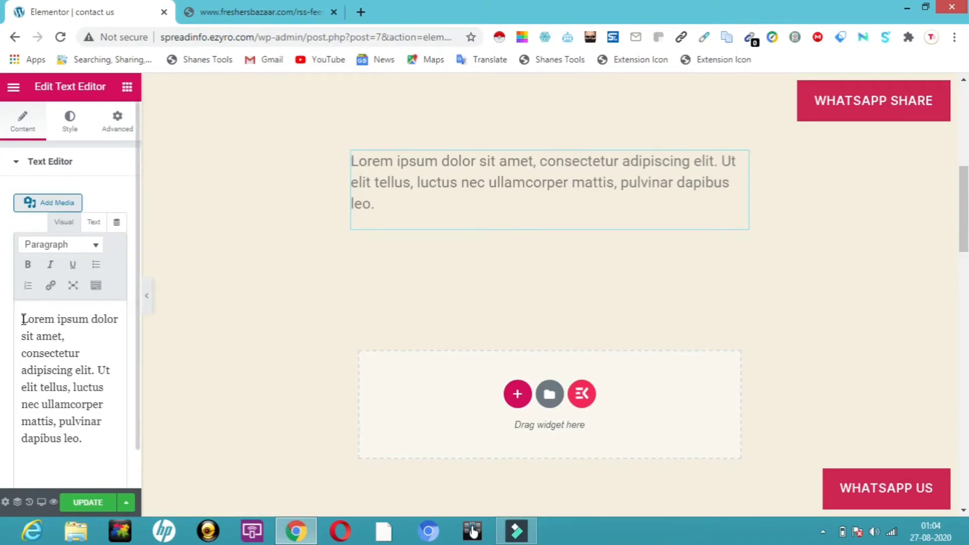
# Step: Replace the Text Editor widget's placeholder text with the copied wp_rss_retriever shortcode
pyautogui.hotkey('ctrl', 'a')
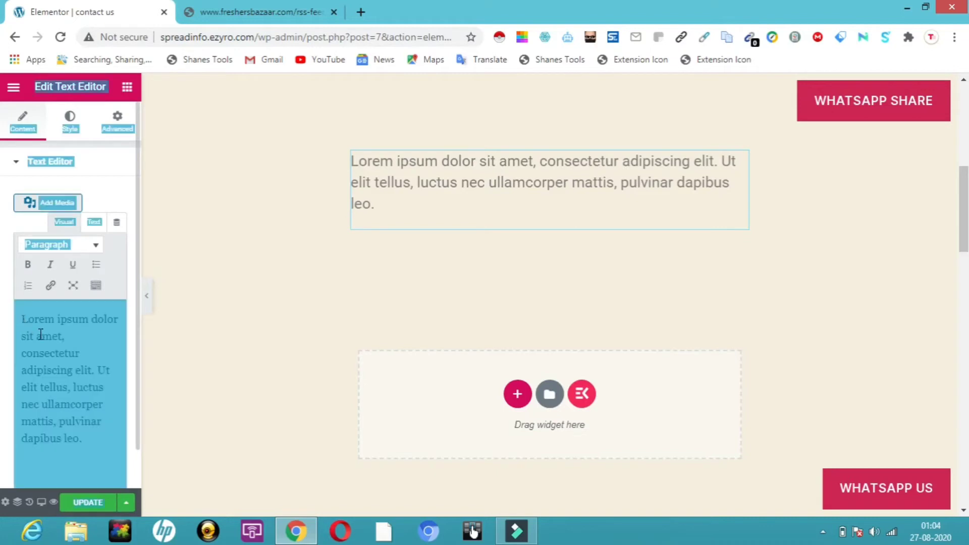
pyautogui.click(39, 335)
pyautogui.moveTo(22, 319); pyautogui.dragTo(106, 483)
pyautogui.press('BackSpace')
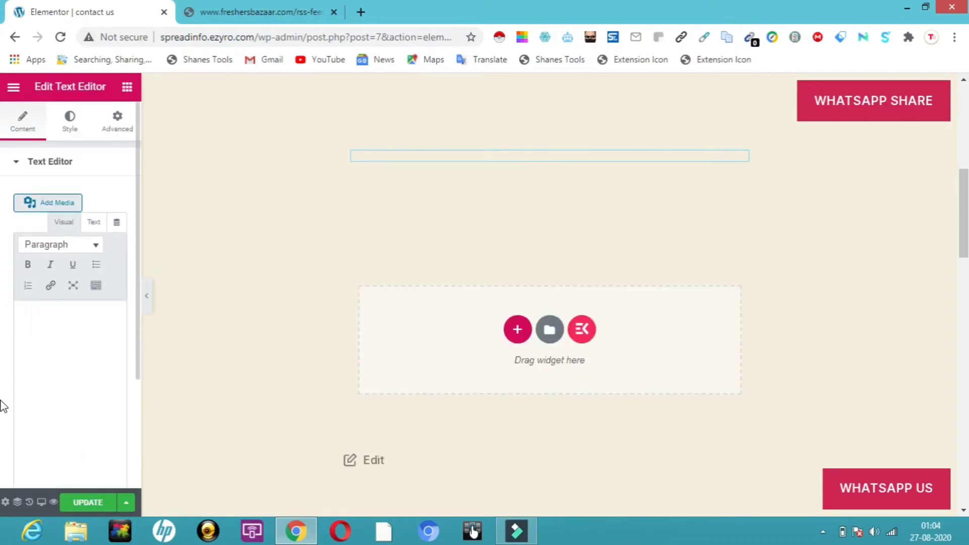
pyautogui.rightClick(58, 323)
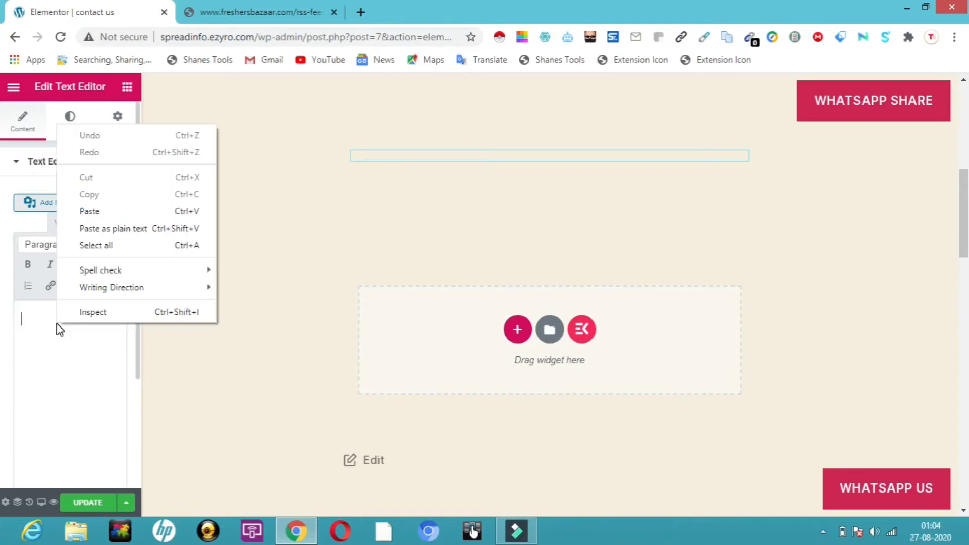
pyautogui.click(90, 212)
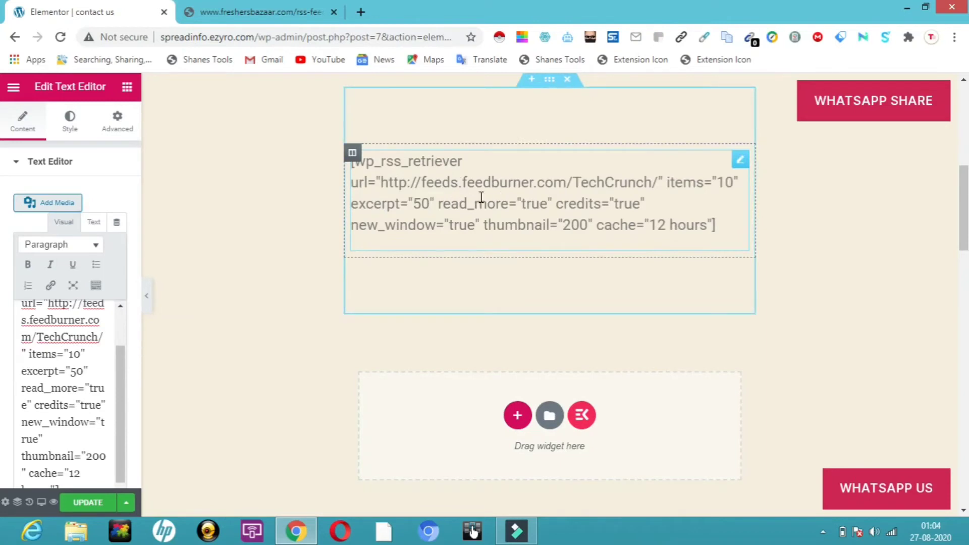
# Step: Copy the Delhi jobs RSS feed address from the freshersbazaar.com page and return to the Elementor editor
pyautogui.click(283, 12)
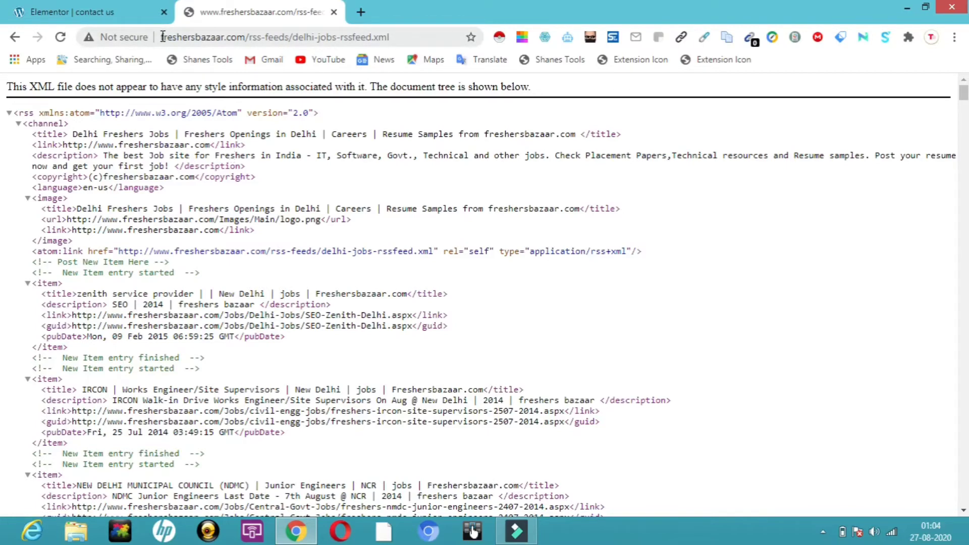
pyautogui.moveTo(161, 36); pyautogui.dragTo(431, 33)
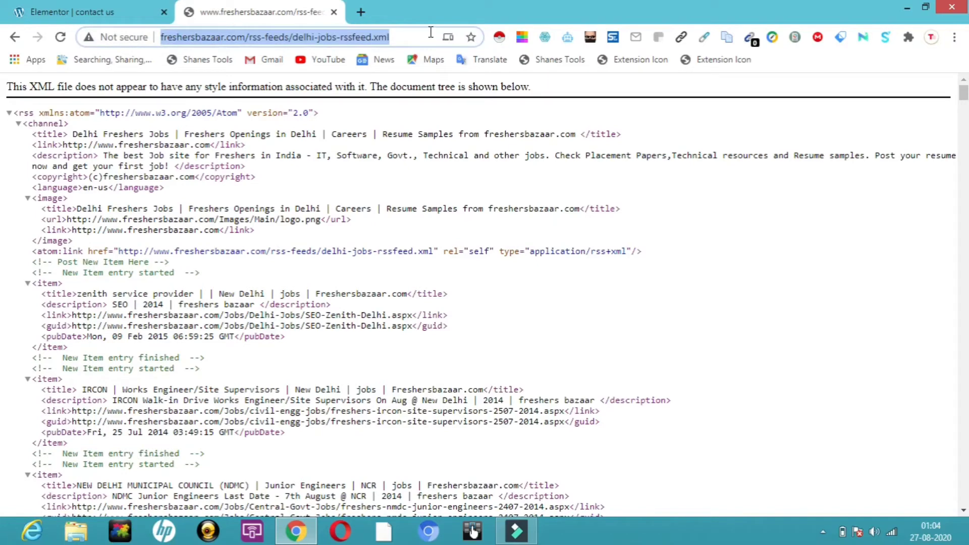
pyautogui.rightClick(380, 41)
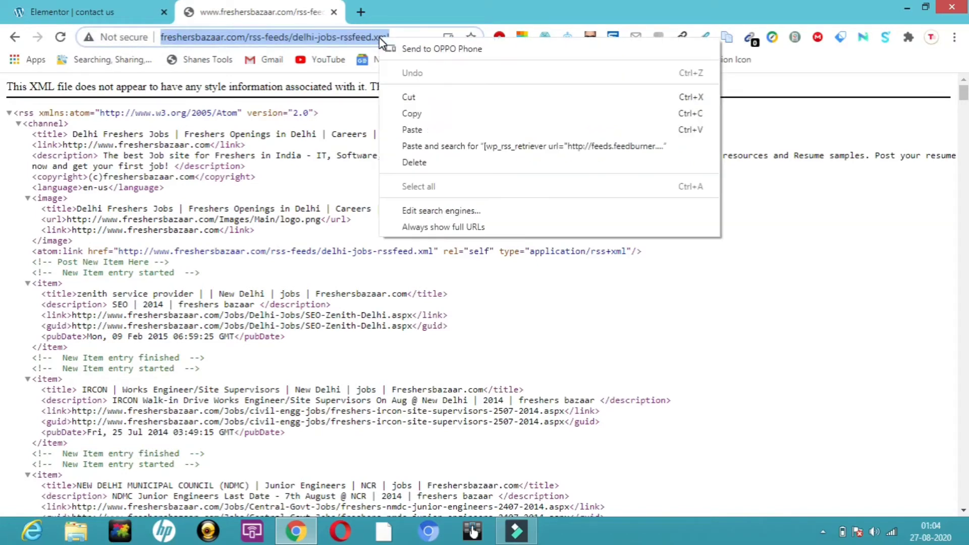
pyautogui.click(424, 113)
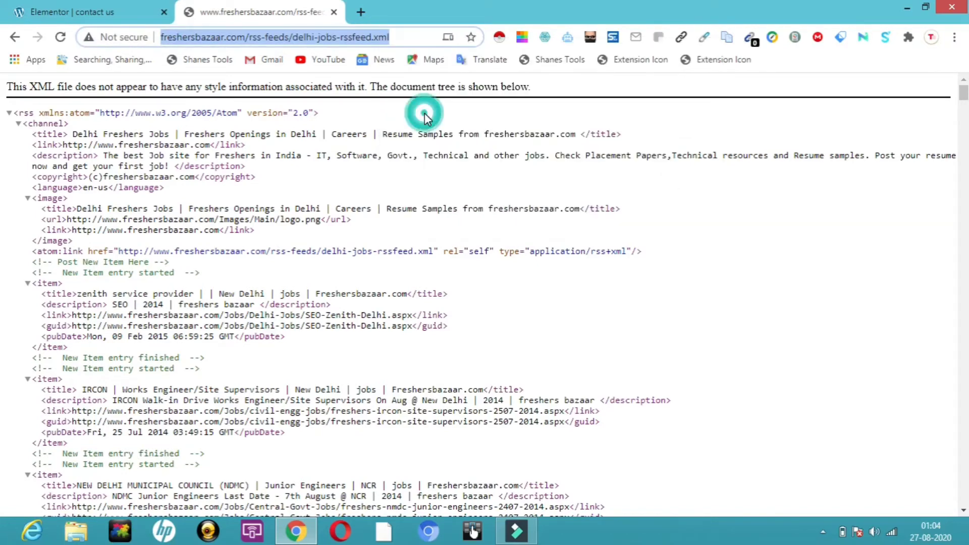
pyautogui.click(124, 12)
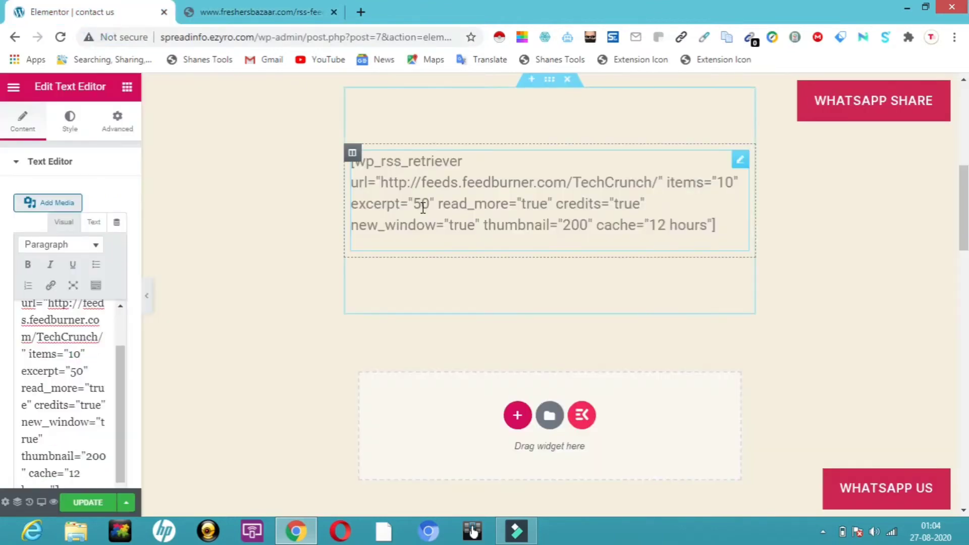
pyautogui.click(380, 181)
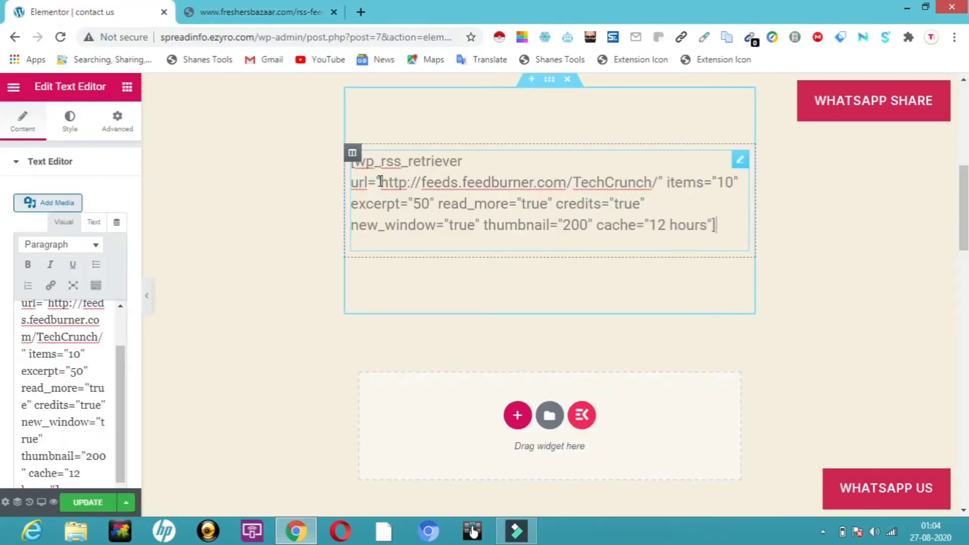
pyautogui.moveTo(379, 182); pyautogui.dragTo(657, 184)
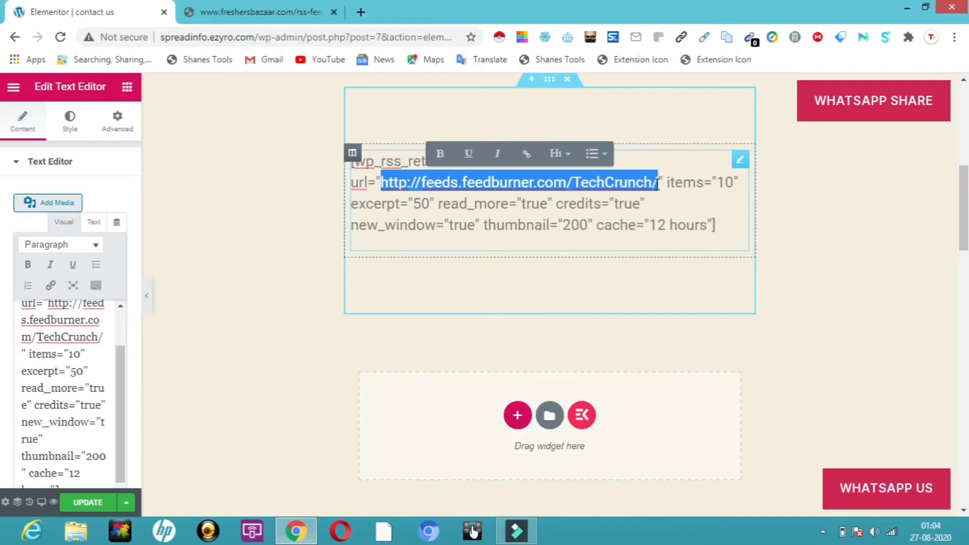
pyautogui.press('BackSpace')
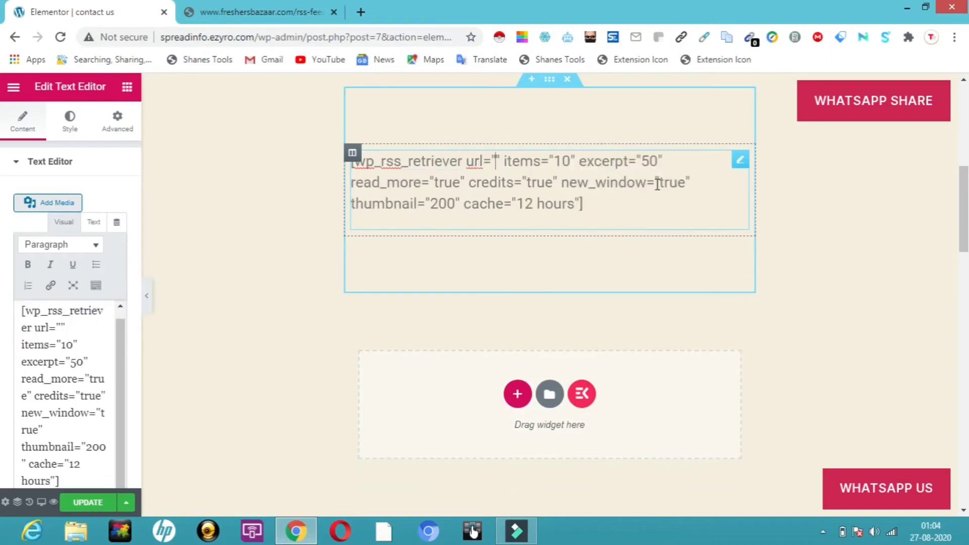
pyautogui.rightClick(496, 159)
pyautogui.click(471, 294)
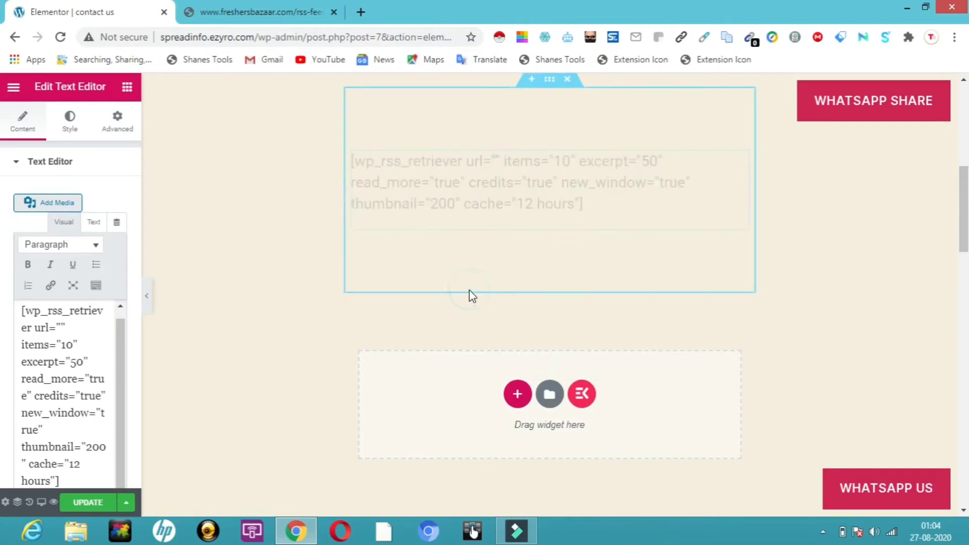
pyautogui.click(497, 151)
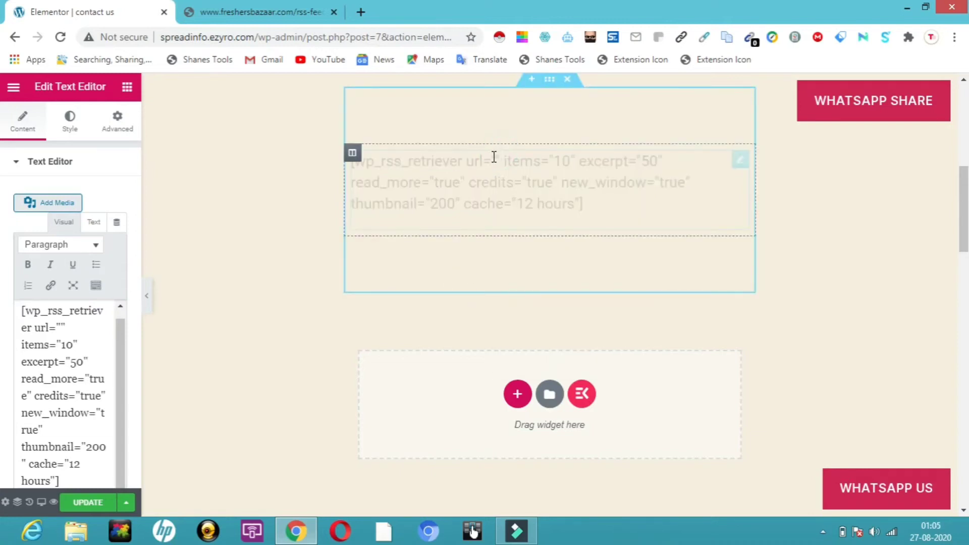
pyautogui.click(494, 156)
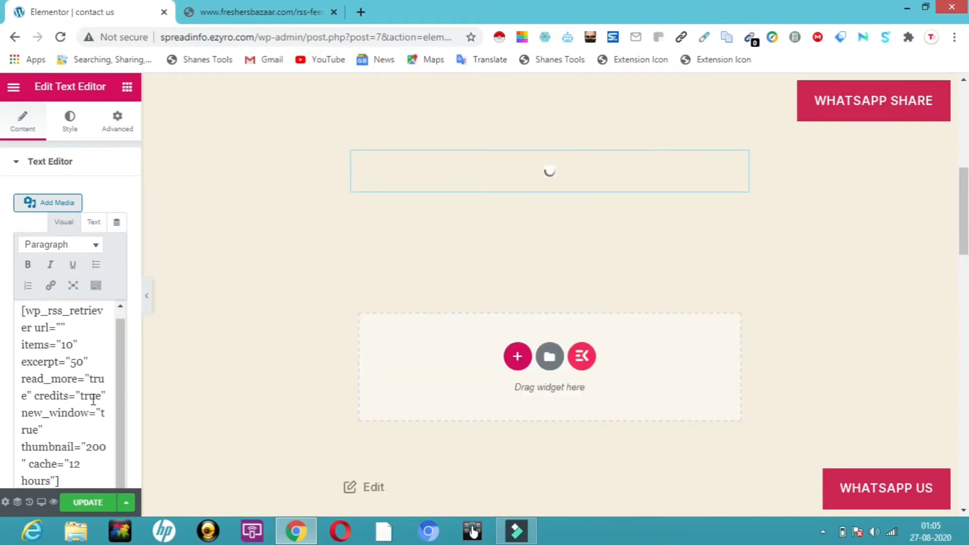
pyautogui.click(62, 328)
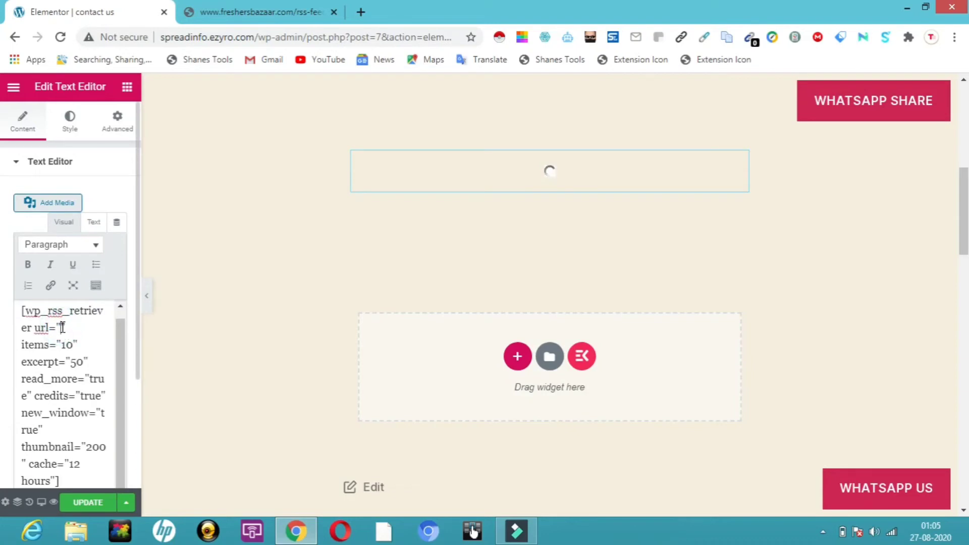
pyautogui.rightClick(62, 328)
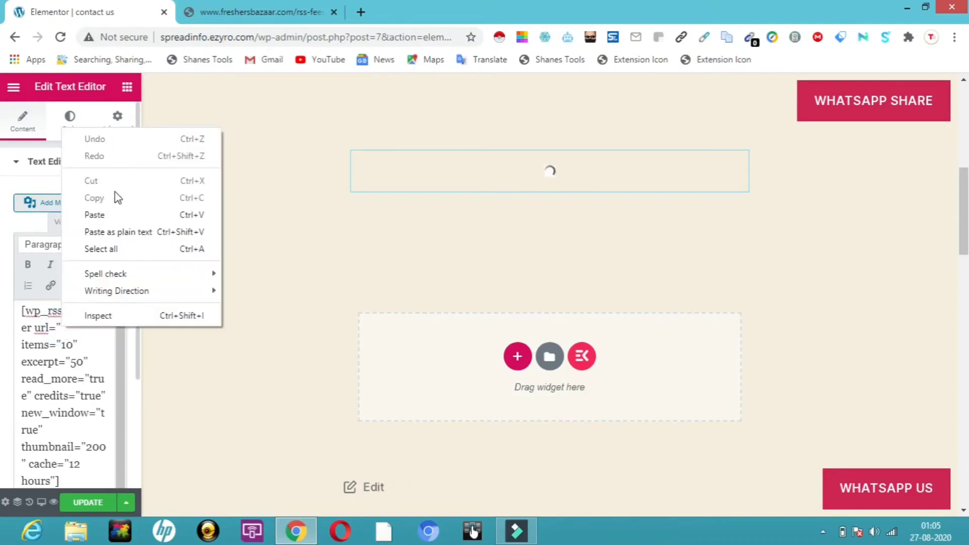
pyautogui.click(108, 214)
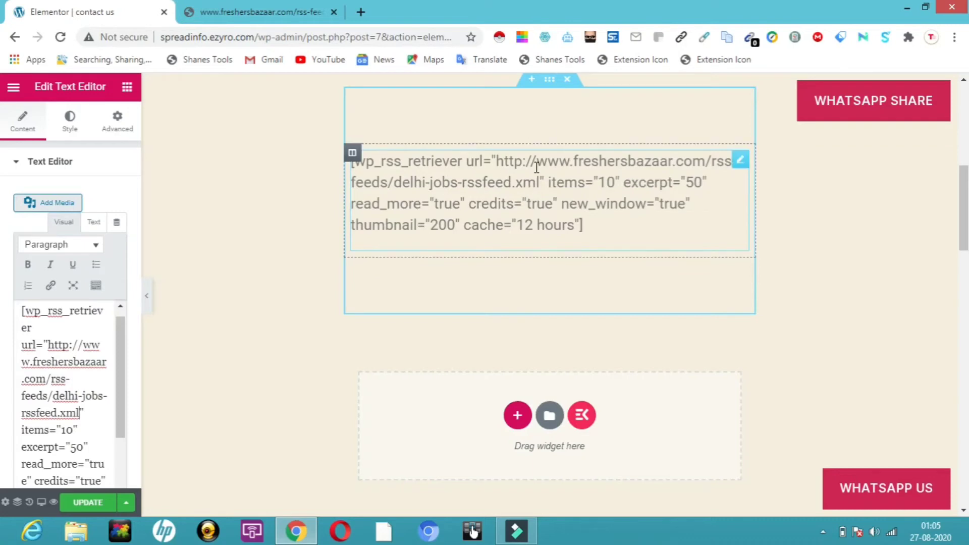
# Step: Set the shortcode's items attribute to 5 and update the page
pyautogui.click(613, 181)
pyautogui.click(617, 183)
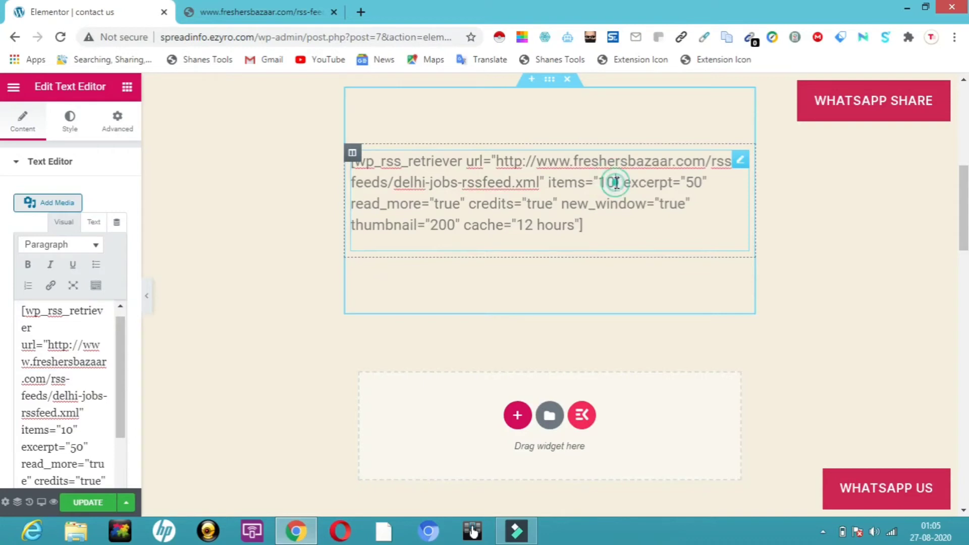
pyautogui.press('BackSpace')
pyautogui.press('BackSpace')
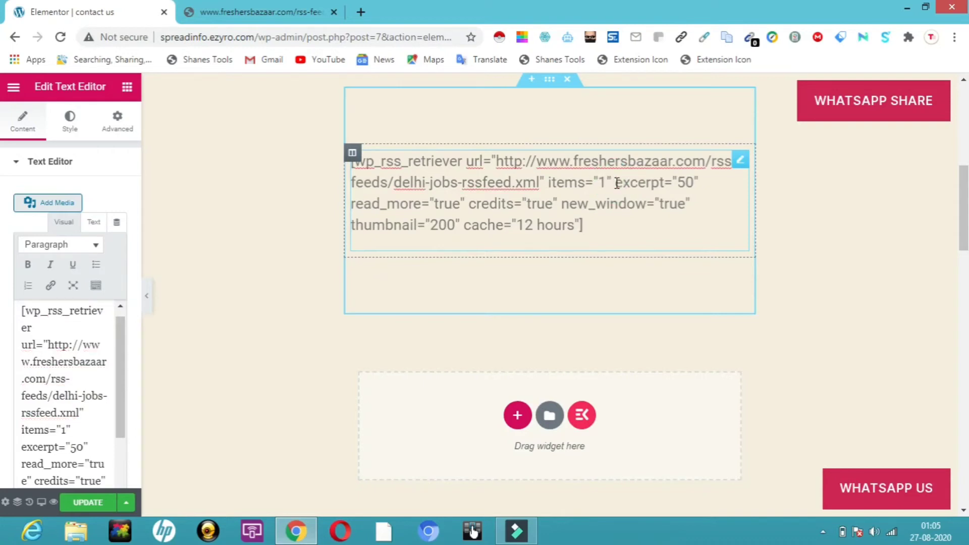
pyautogui.write('5')
pyautogui.click(91, 504)
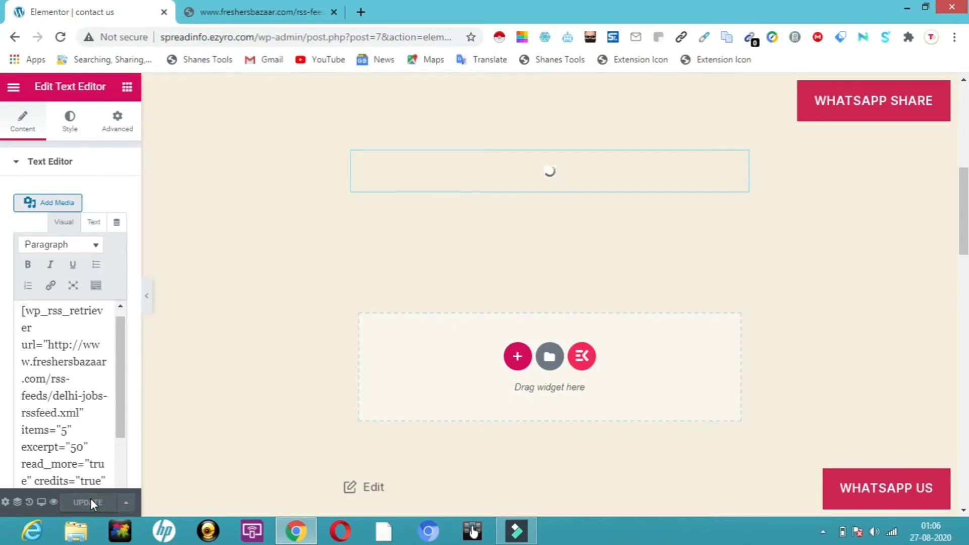
# Step: Open the contact us page of spreadinfo.ezyro.com in a new browser tab and examine the displayed job feed
pyautogui.click(361, 11)
pyautogui.click(315, 33)
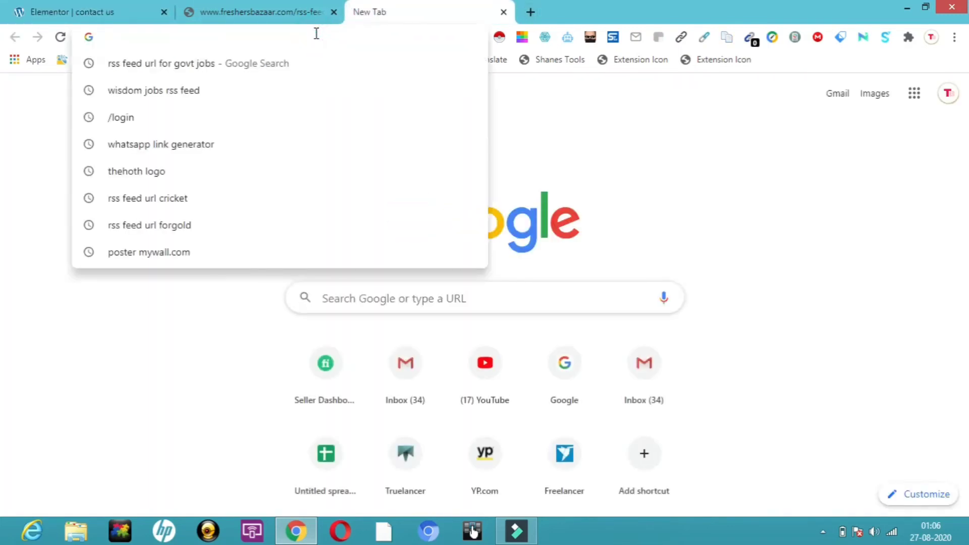
pyautogui.write('sp')
pyautogui.press('Return')
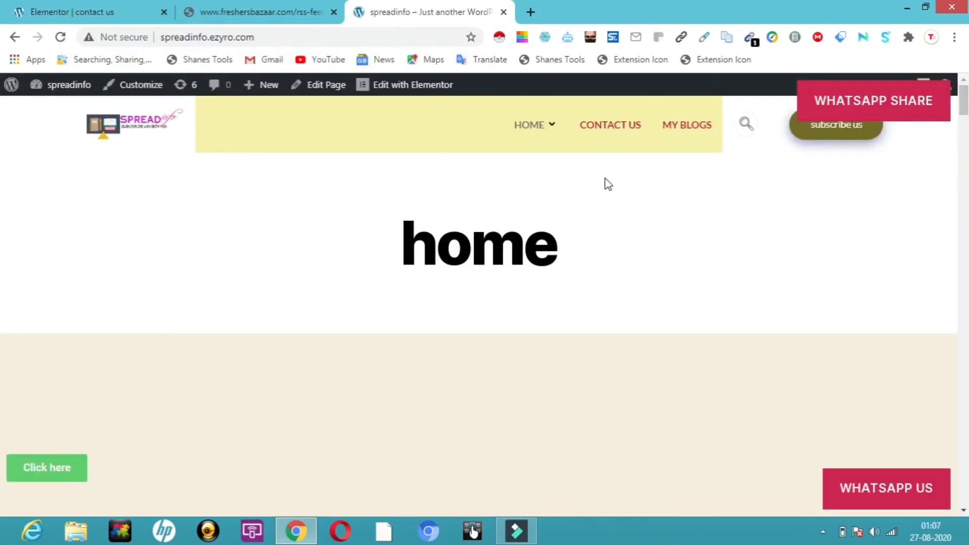
pyautogui.click(616, 132)
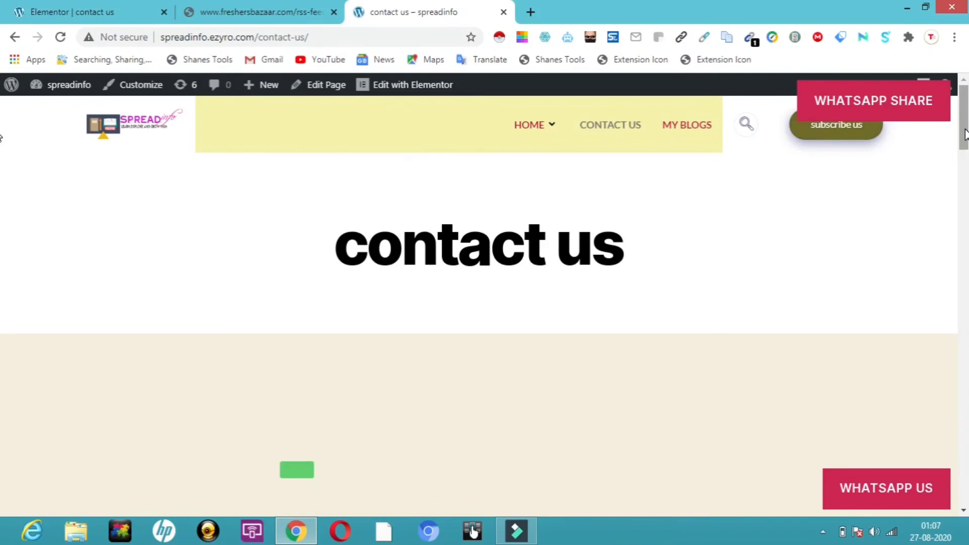
pyautogui.scroll(-5, 2, 152)
pyautogui.scroll(-1, 2, 192)
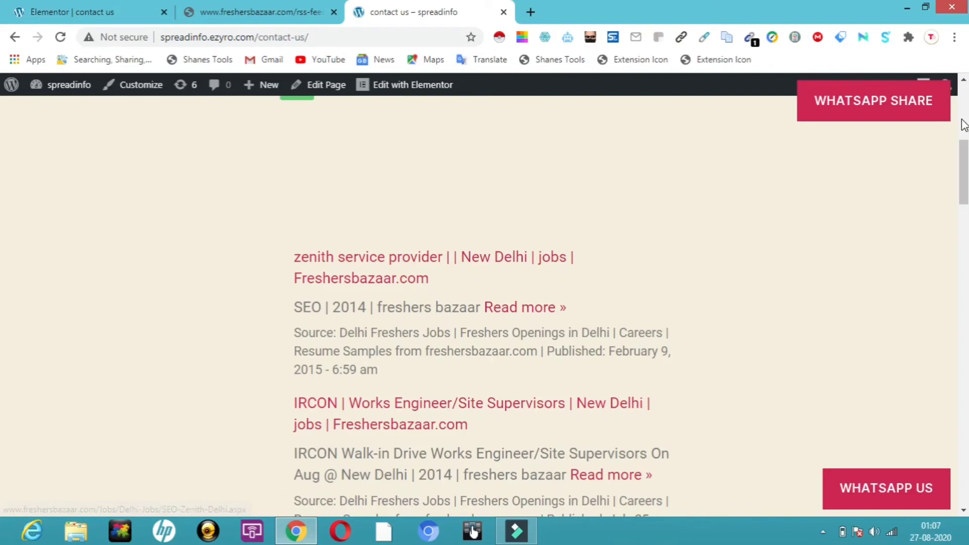
pyautogui.moveTo(962, 150); pyautogui.dragTo(966, 173)
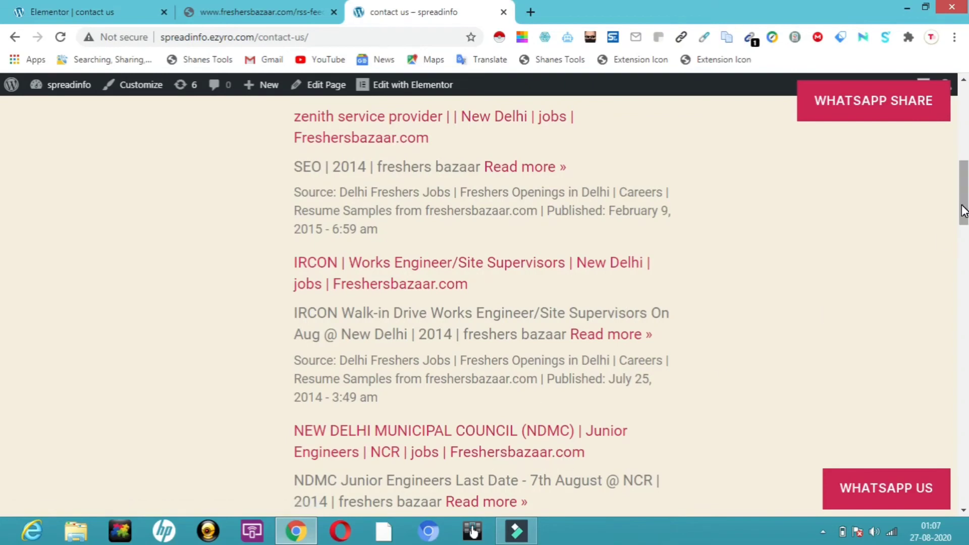
pyautogui.moveTo(962, 206); pyautogui.dragTo(965, 262)
pyautogui.moveTo(965, 262); pyautogui.dragTo(966, 191)
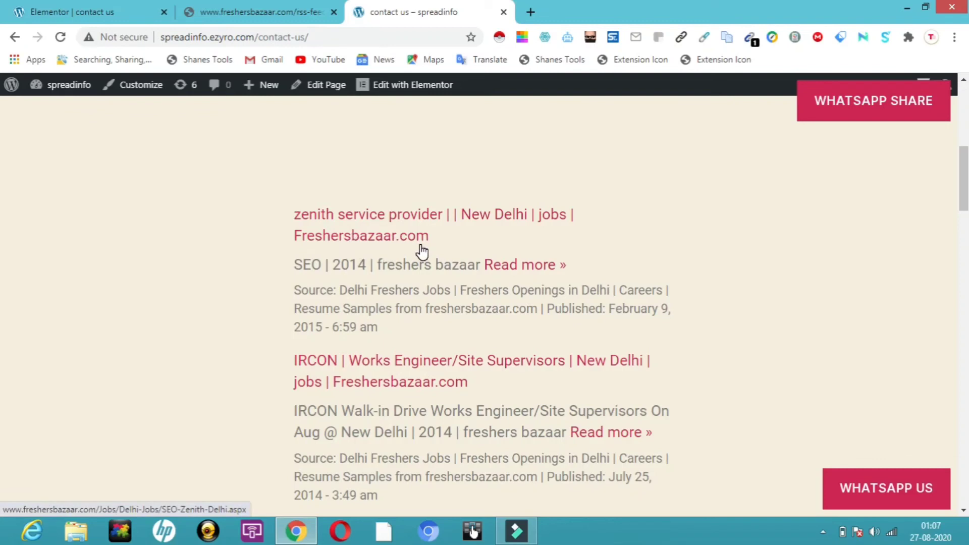
# Step: Open the full article of the feed's zenith service provider listing and look through its job details
pyautogui.click(526, 267)
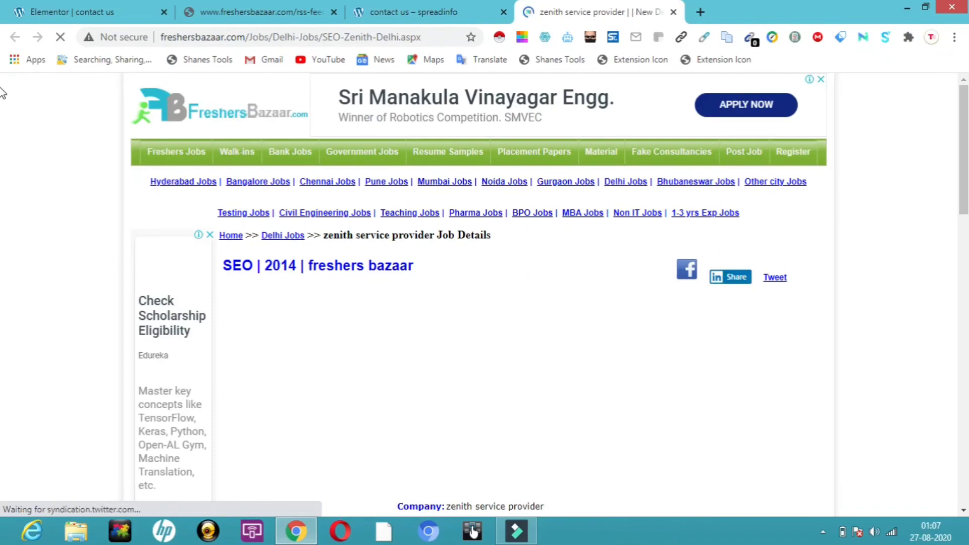
pyautogui.moveTo(965, 96); pyautogui.dragTo(966, 314)
pyautogui.scroll(10, 2, 314)
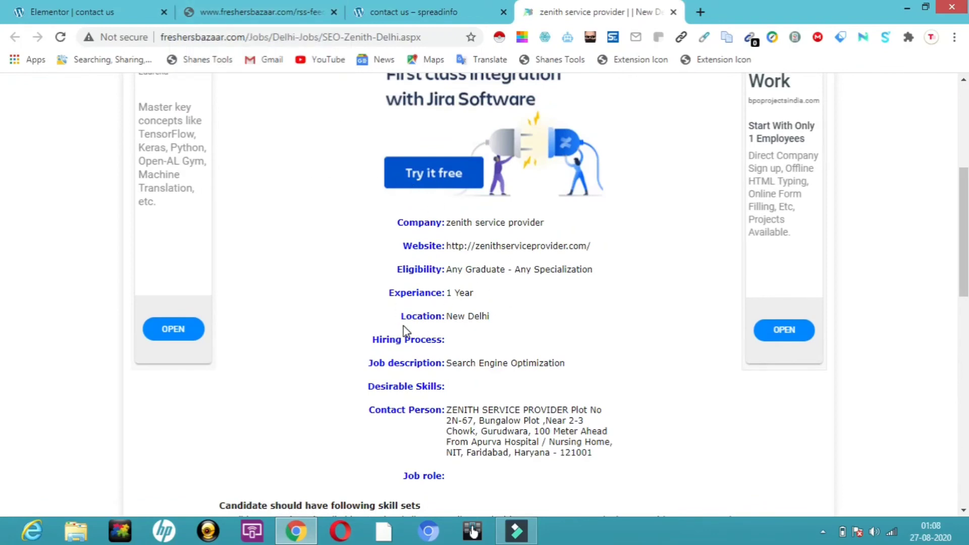
# Step: Return to the live contact us page, review its feed listings again and check them against the shortcode in the editor
pyautogui.click(431, 5)
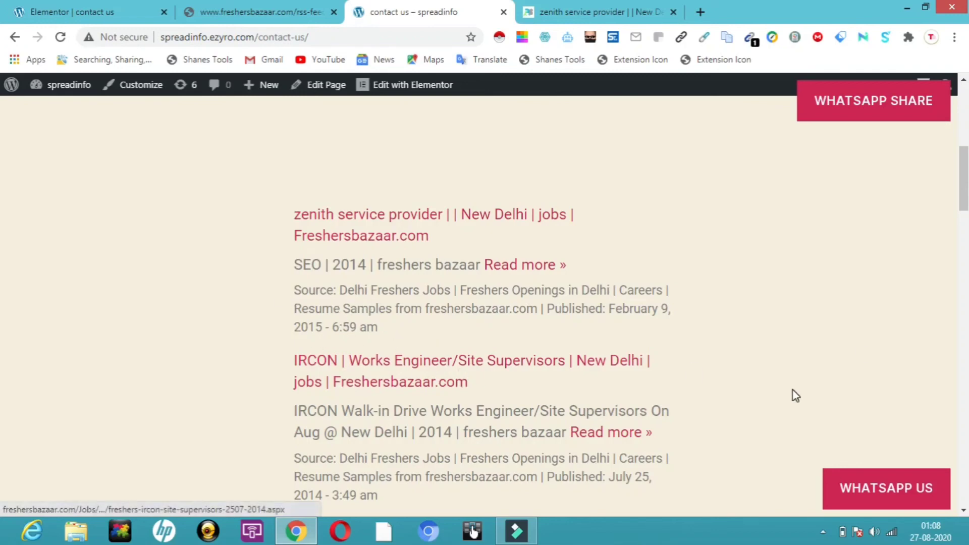
pyautogui.moveTo(965, 207); pyautogui.dragTo(965, 312)
pyautogui.moveTo(964, 274); pyautogui.dragTo(963, 100)
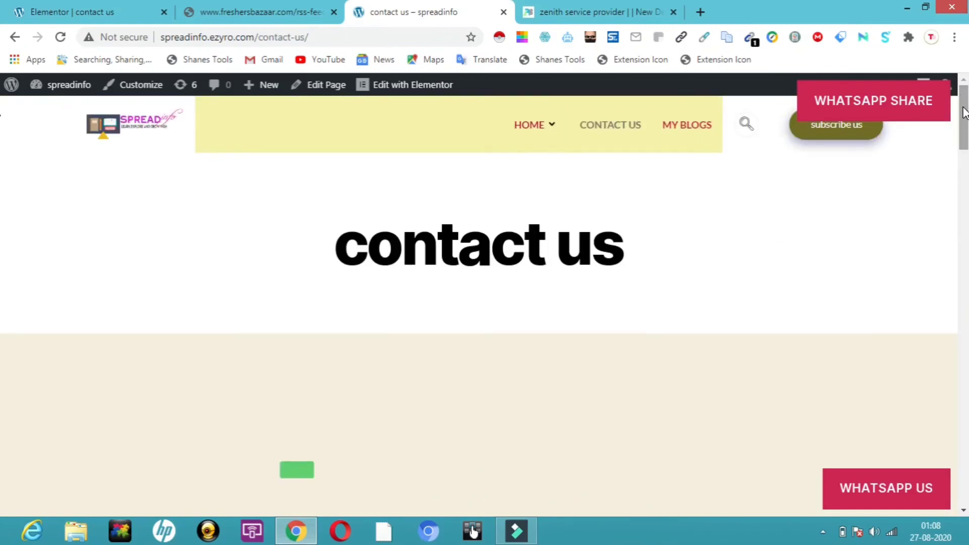
pyautogui.scroll(-12, 2, 152)
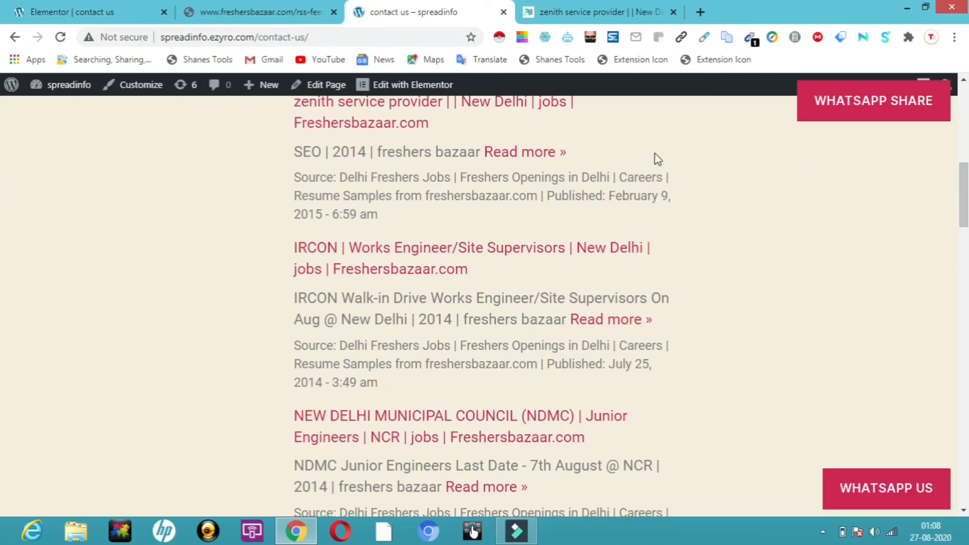
pyautogui.click(111, 16)
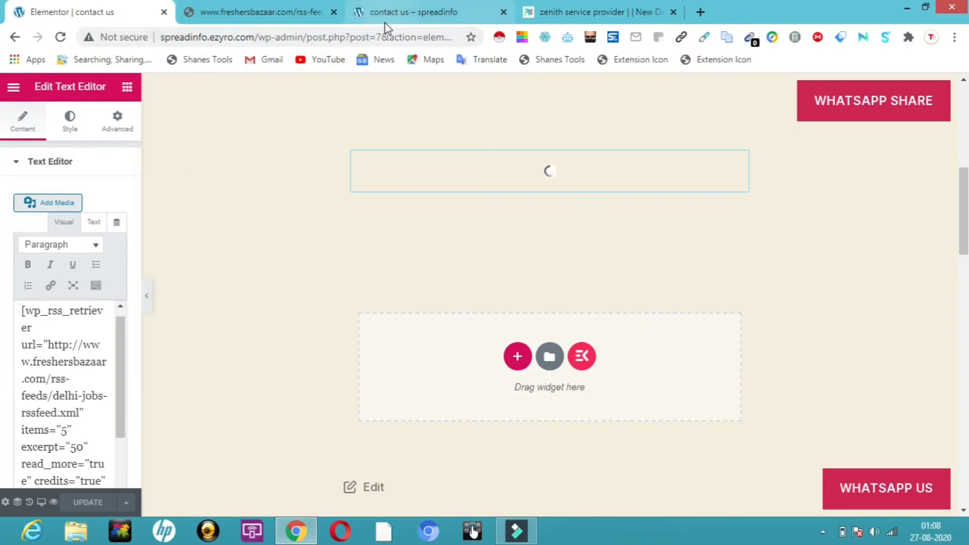
pyautogui.click(397, 4)
pyautogui.press('super+c')
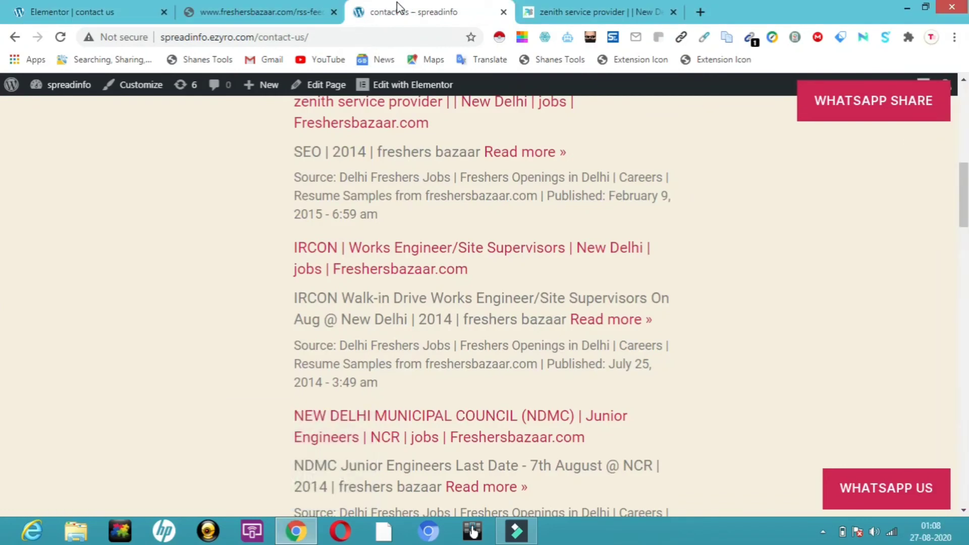